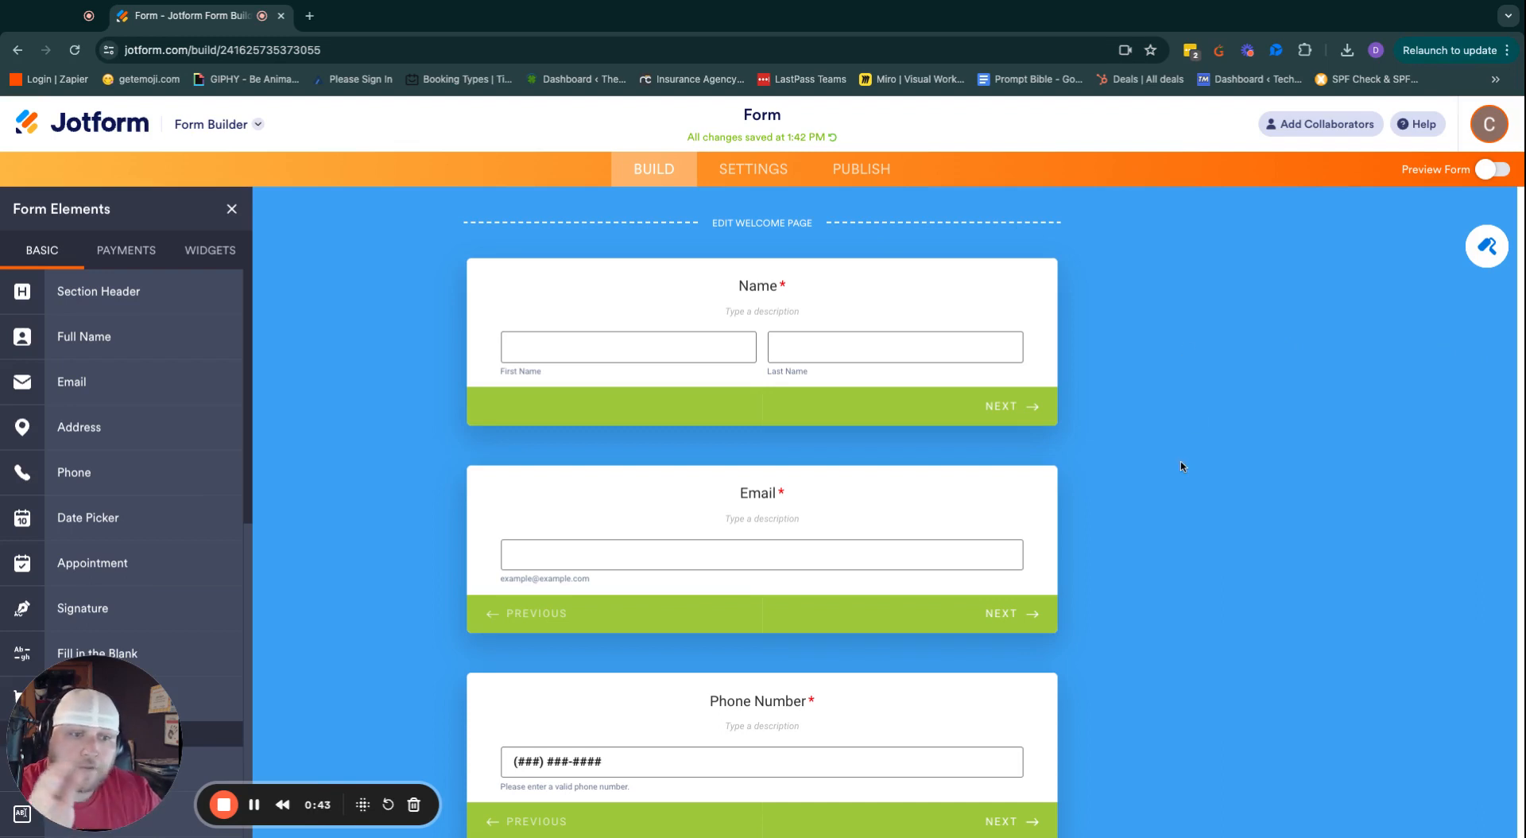
Review the Name question's settings in the form builder.
scroll(786, 310, down, 3)
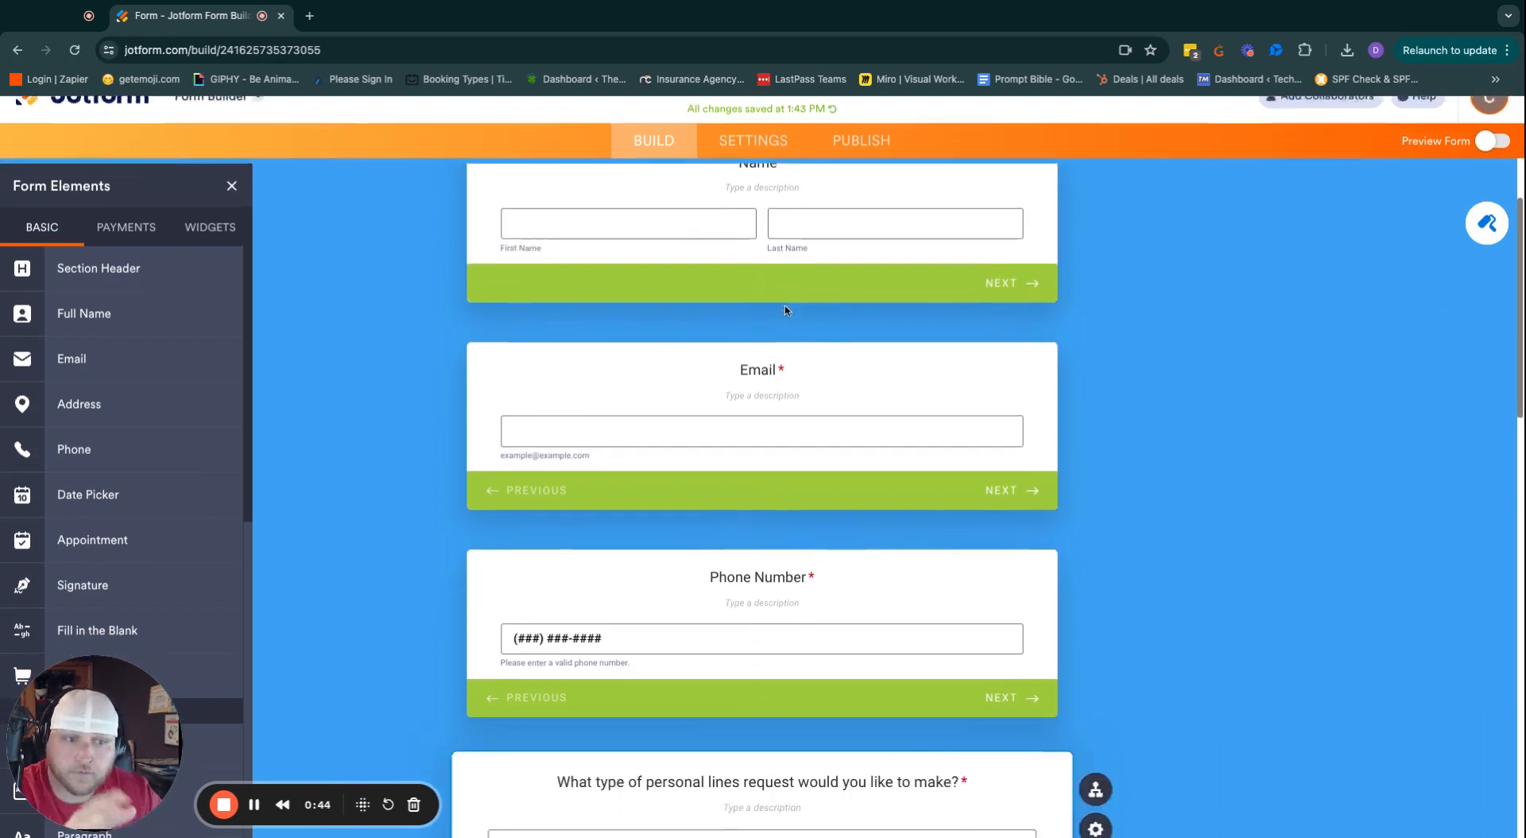
scroll(786, 310, up, 2)
scroll(786, 310, up, 1)
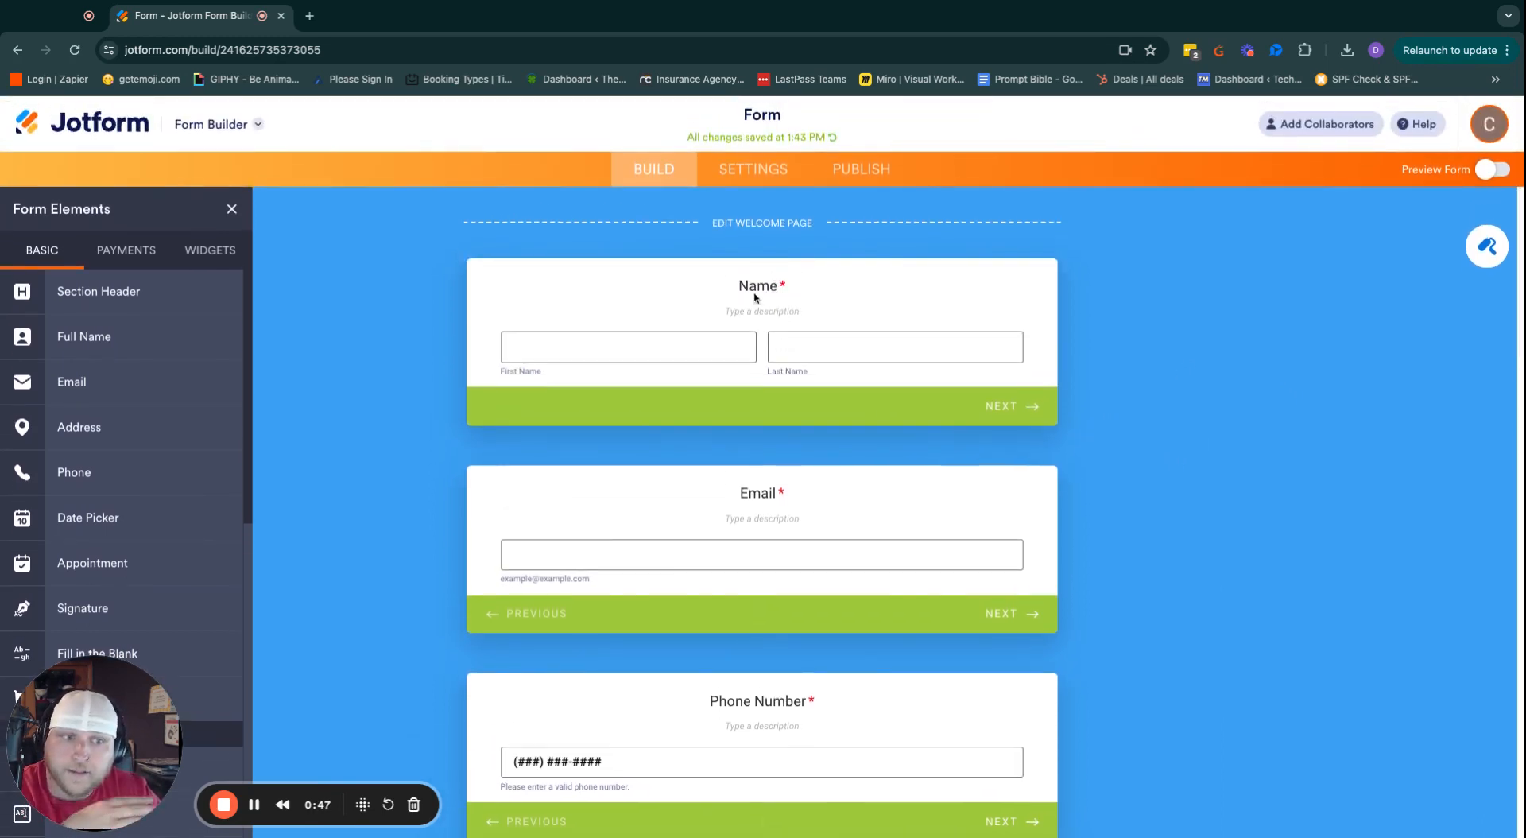
scroll(793, 457, down, 1)
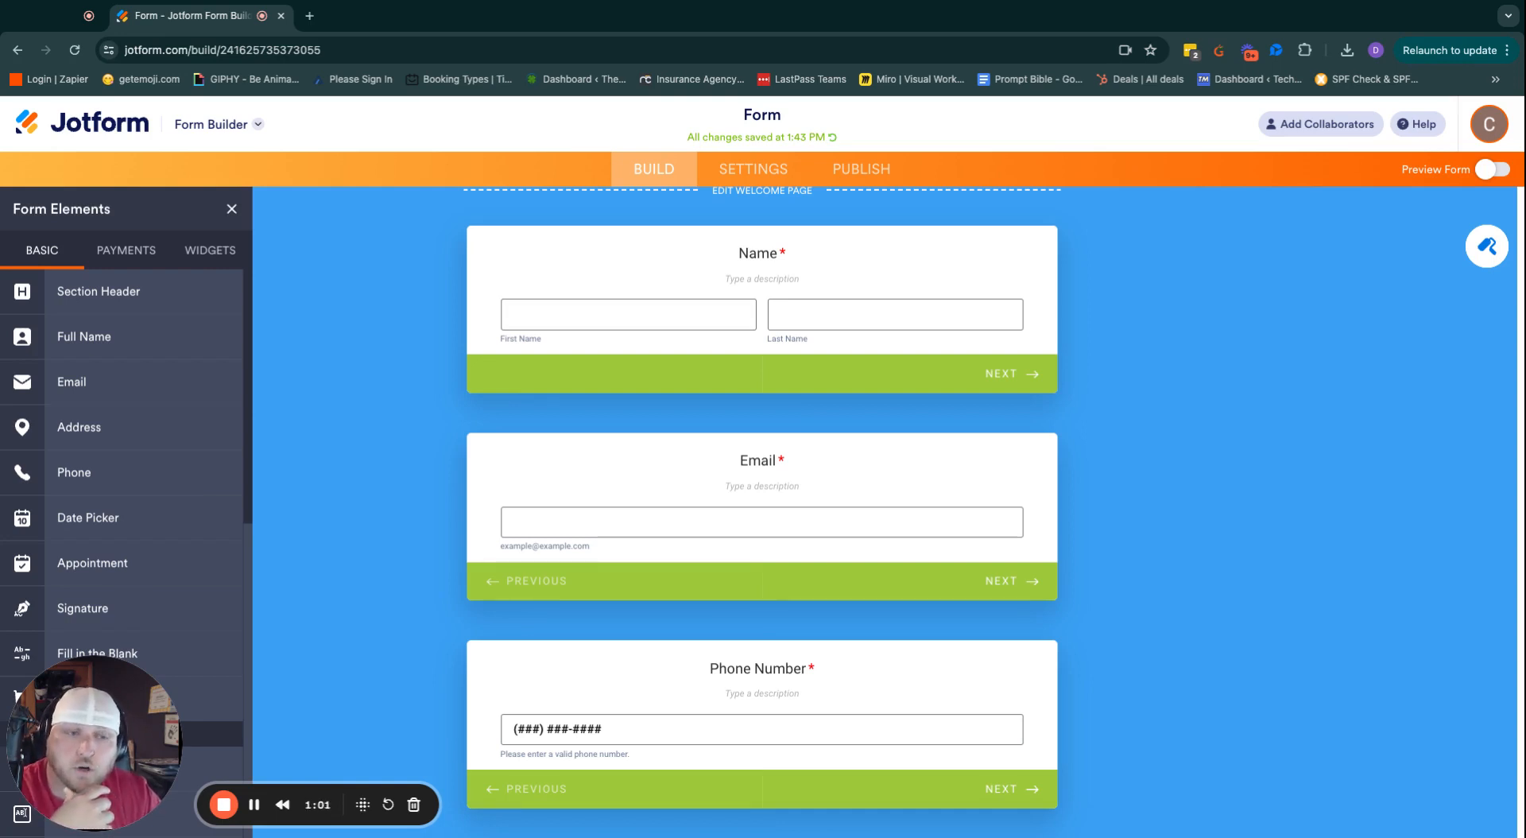
click(866, 268)
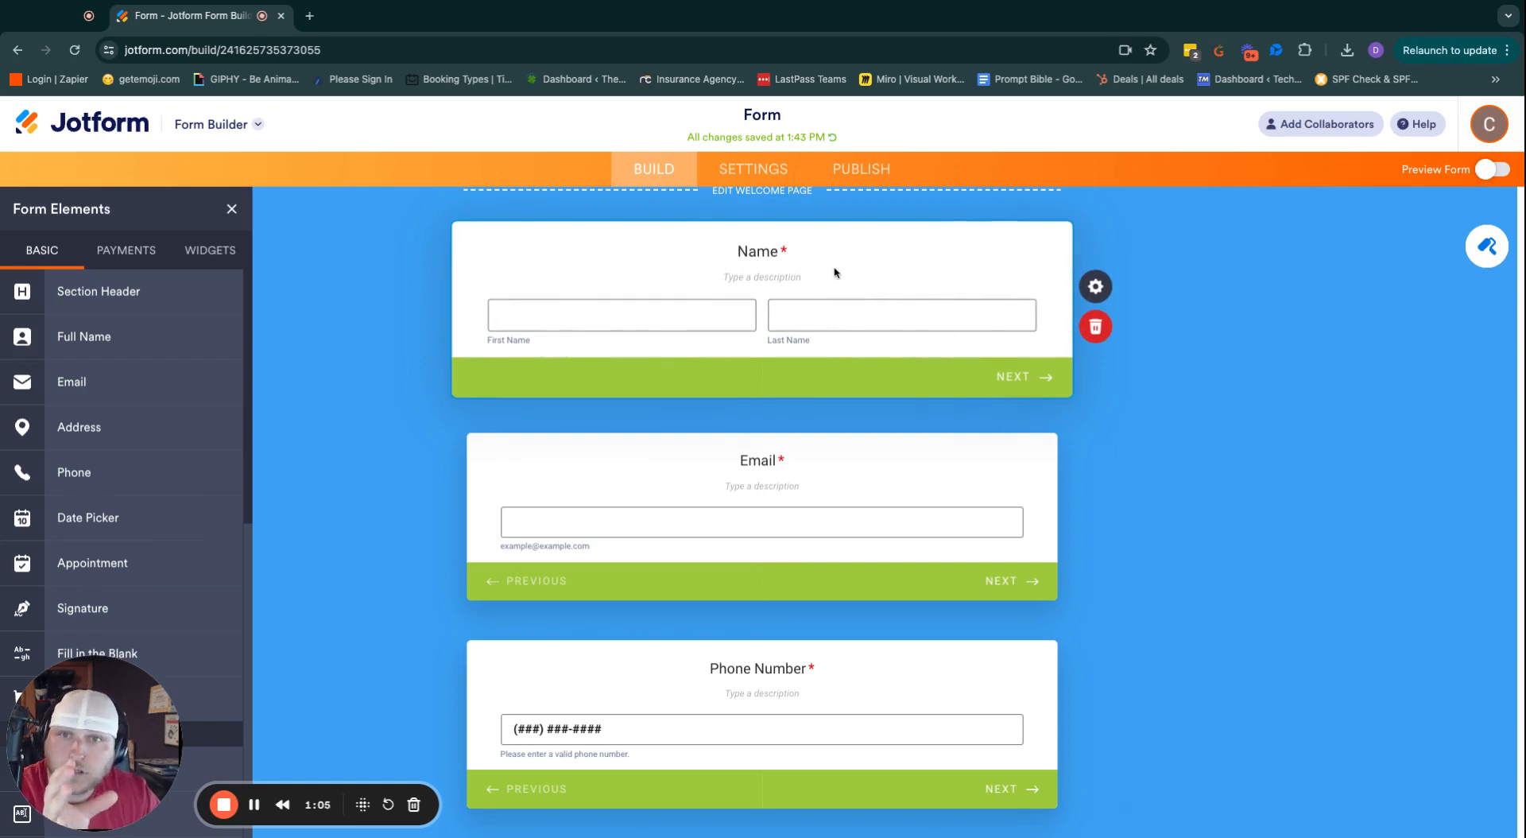
click(1142, 292)
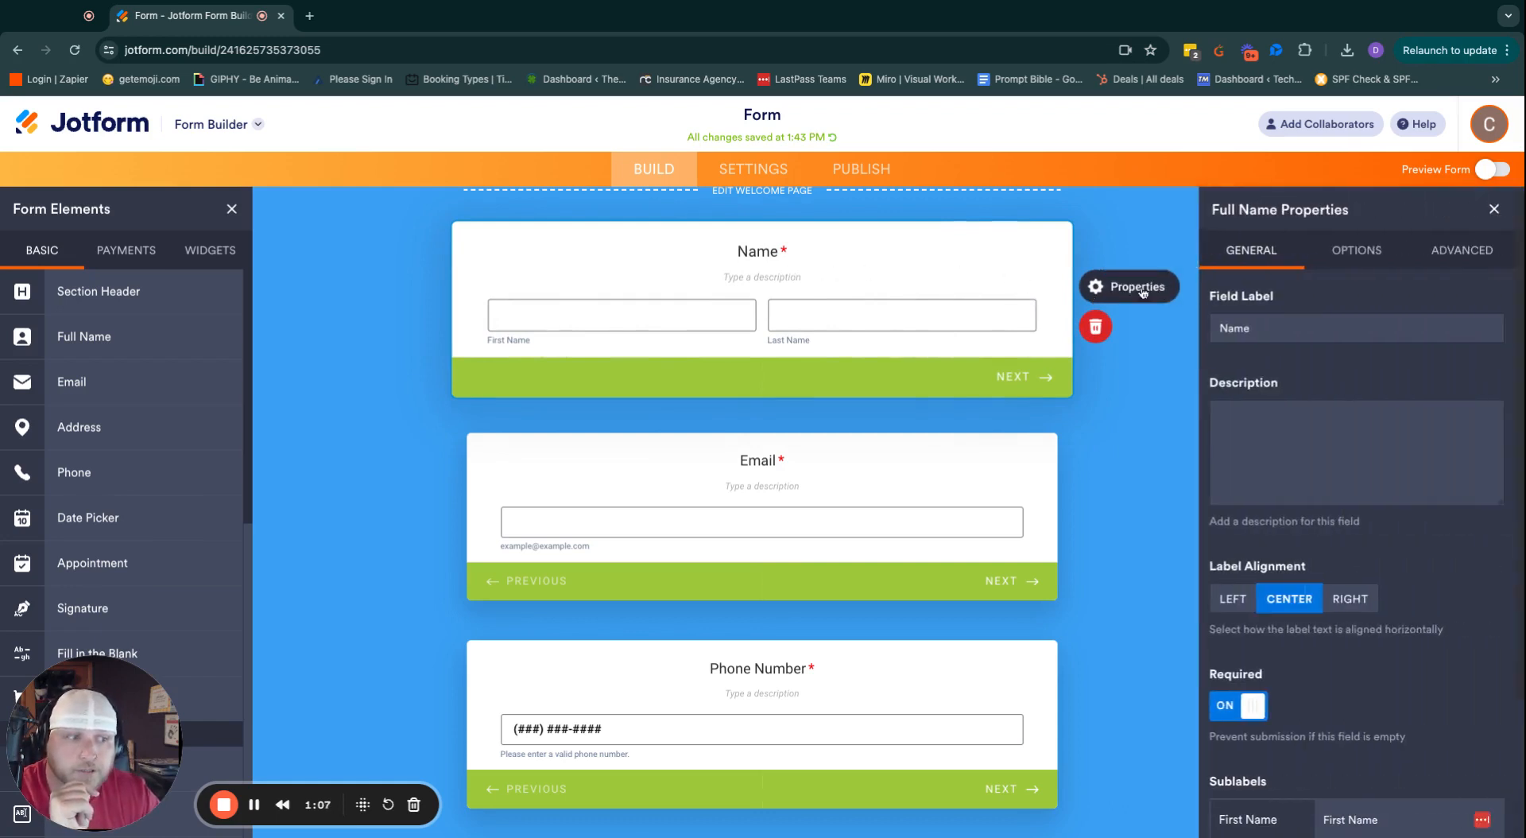
scroll(1271, 651, down, 1)
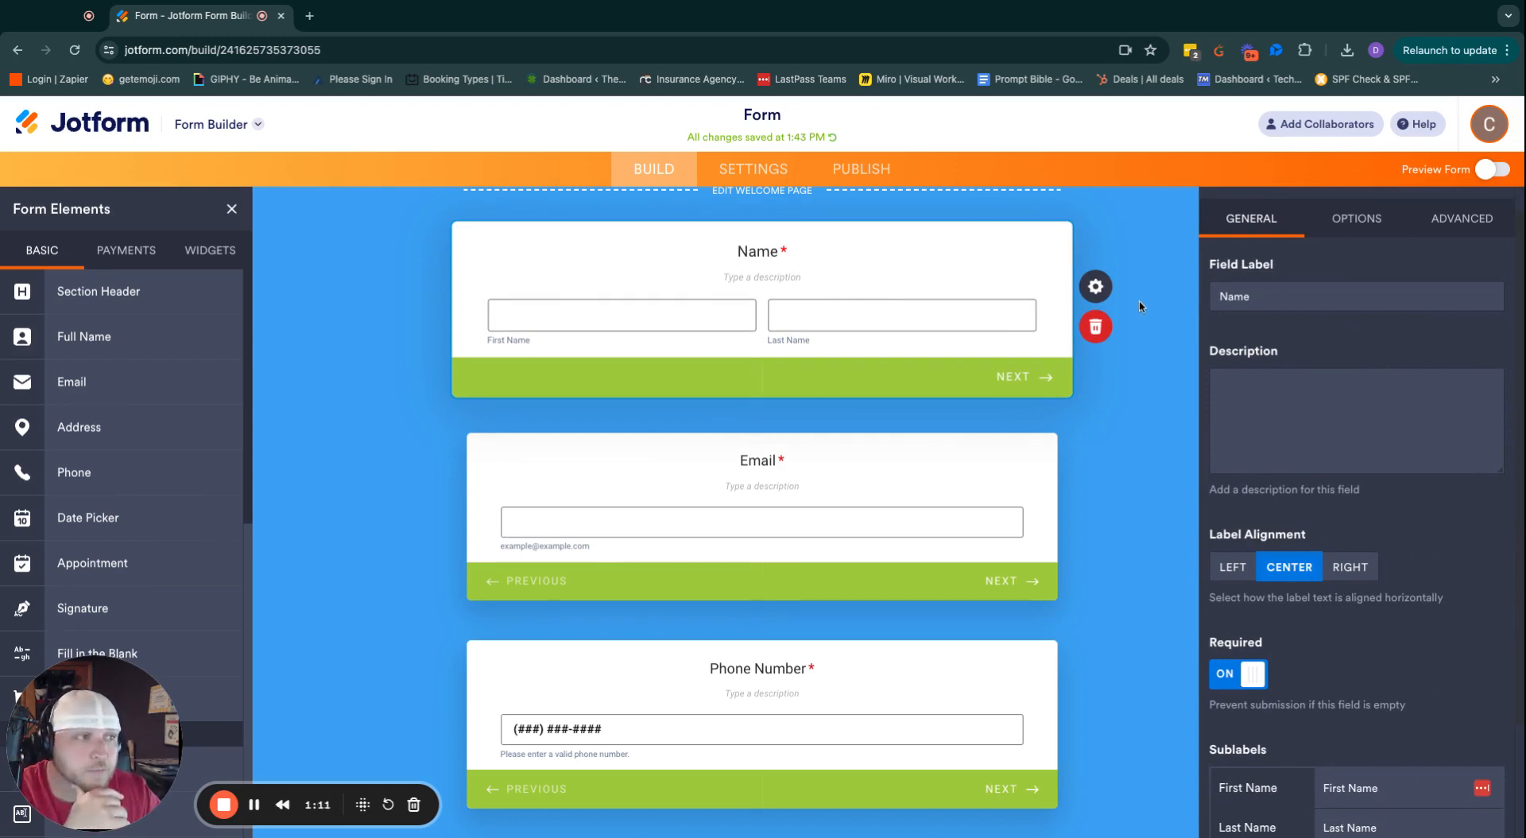
click(1161, 242)
scroll(761, 348, down, 1)
scroll(761, 350, down, 5)
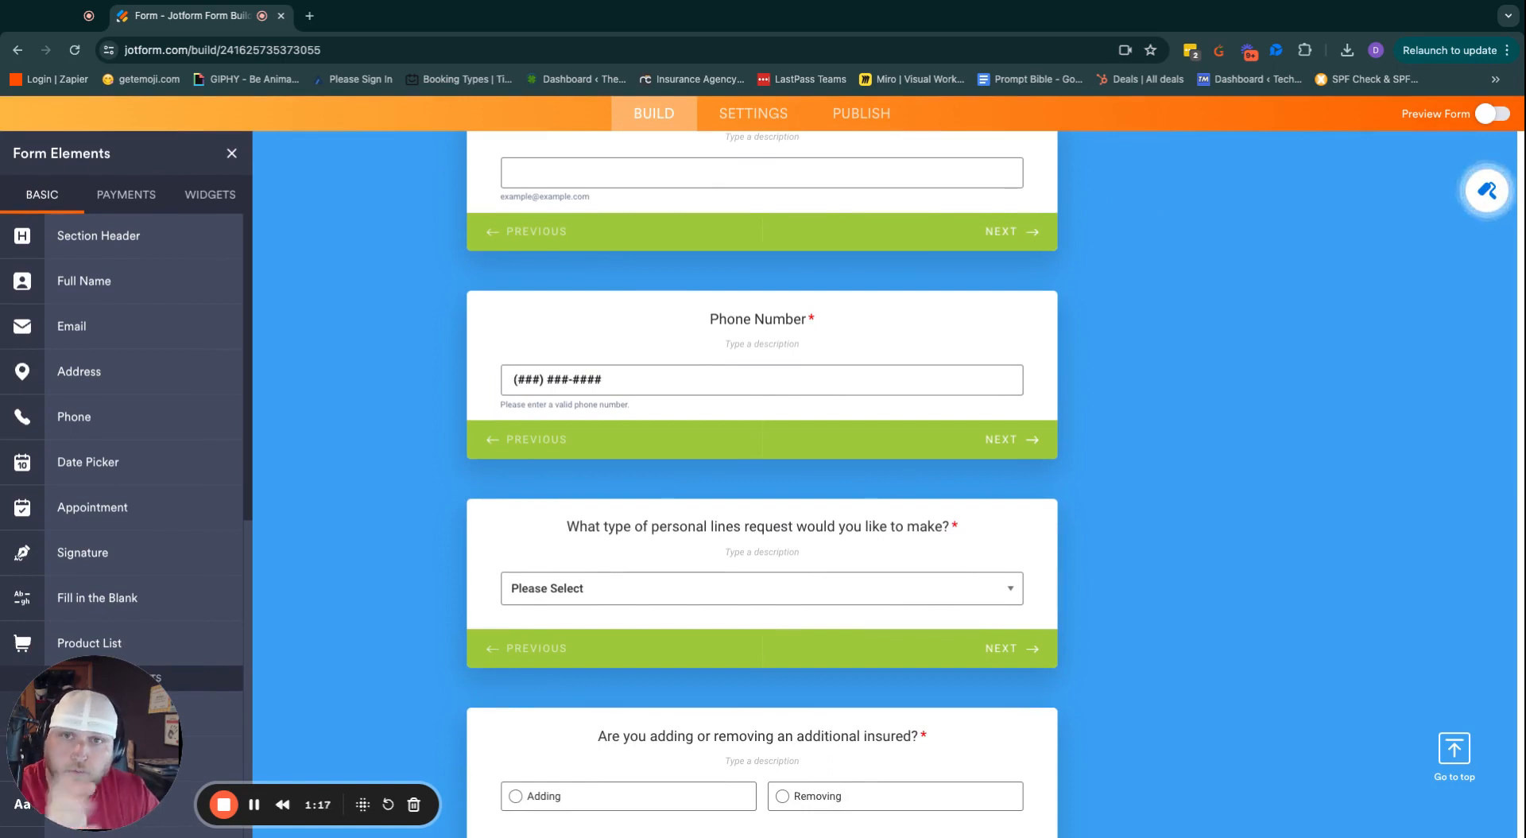
scroll(983, 438, down, 2)
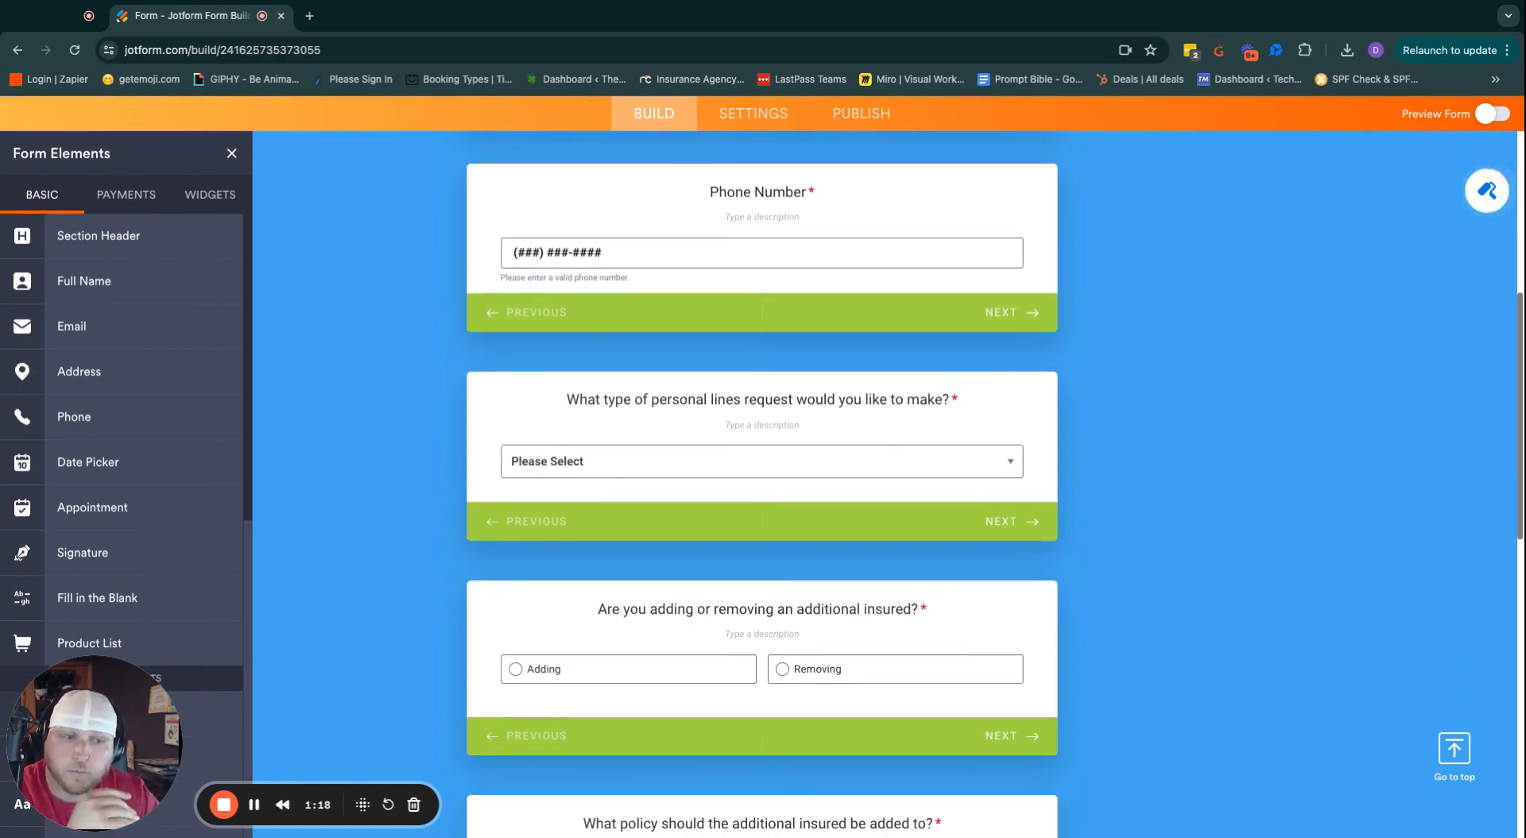
Check the choices of the personal lines request-type dropdown question.
click(1007, 469)
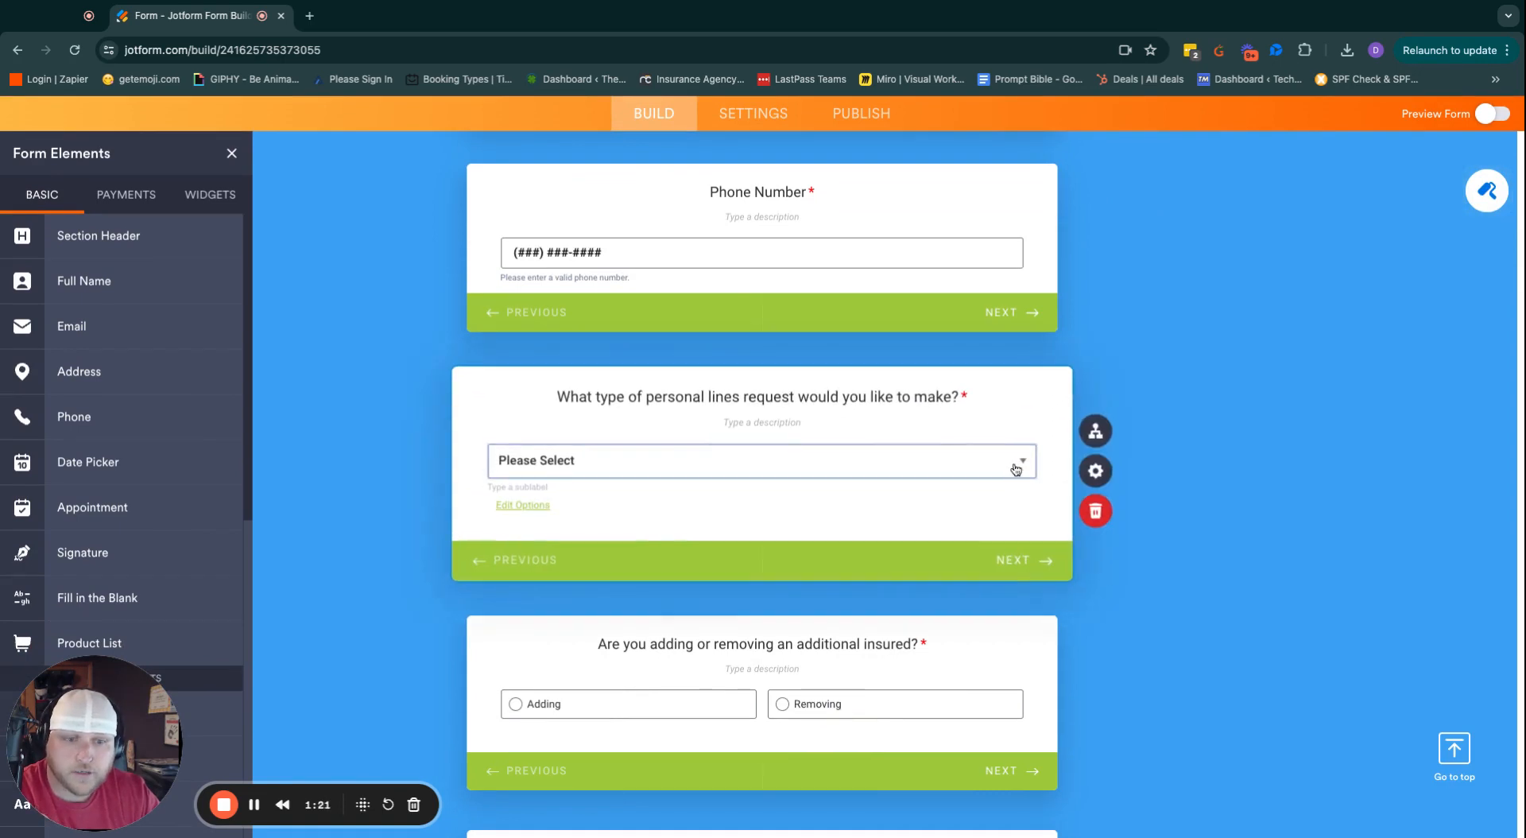
click(1013, 467)
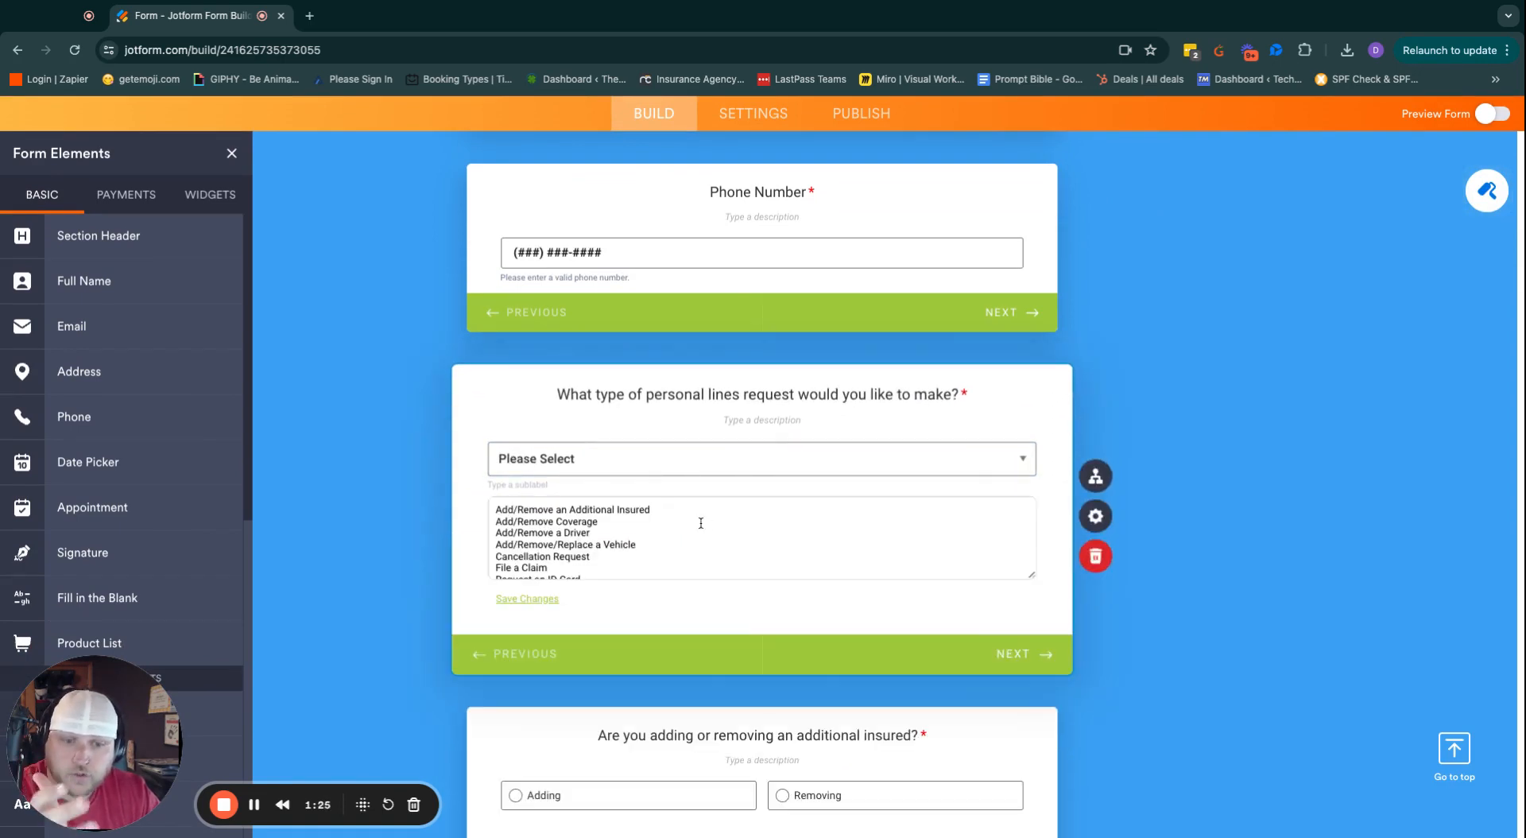
scroll(700, 522, down, 5)
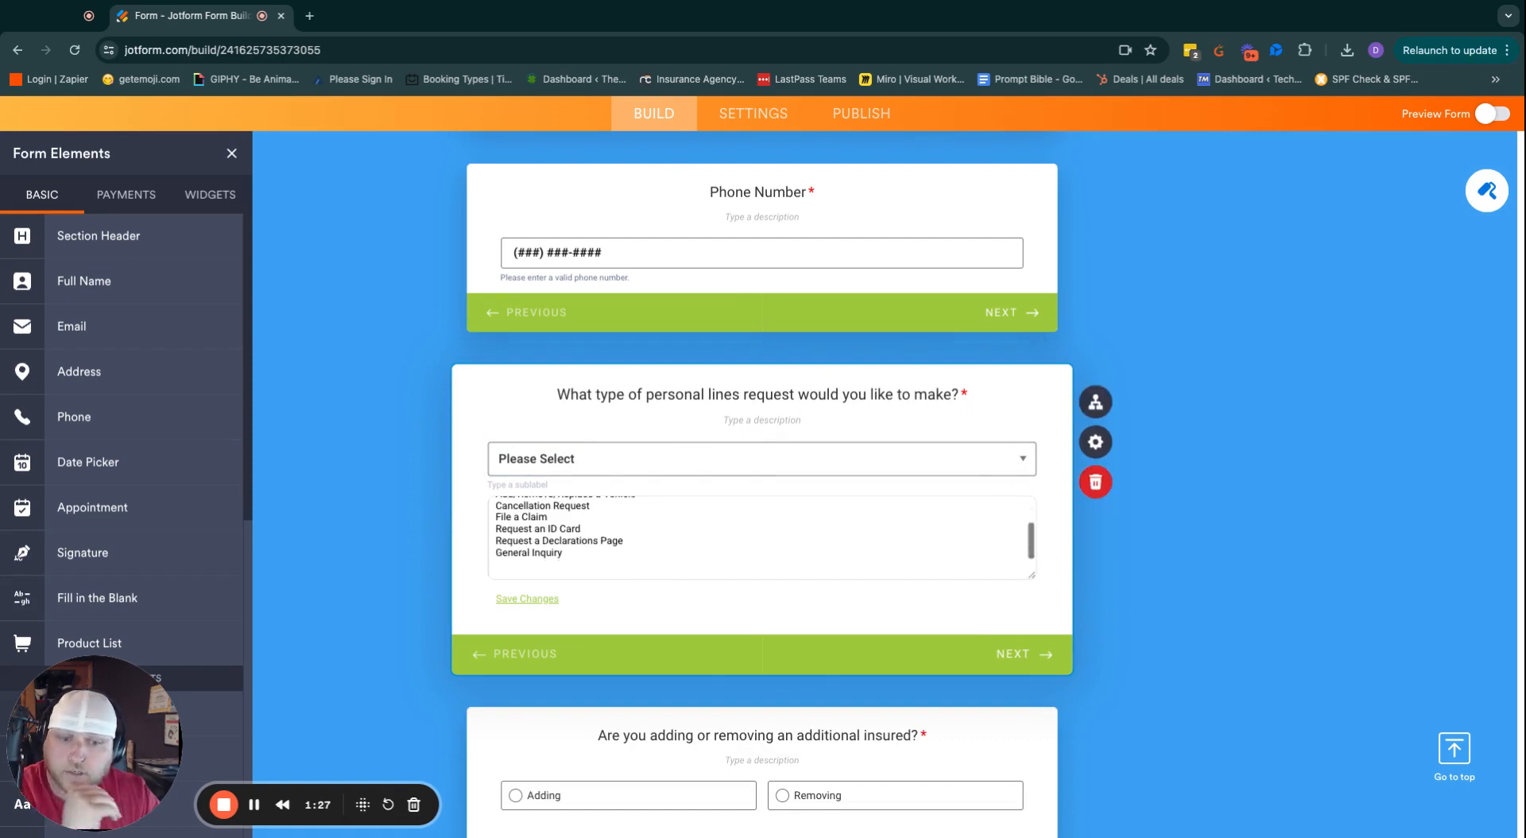
scroll(701, 522, up, 5)
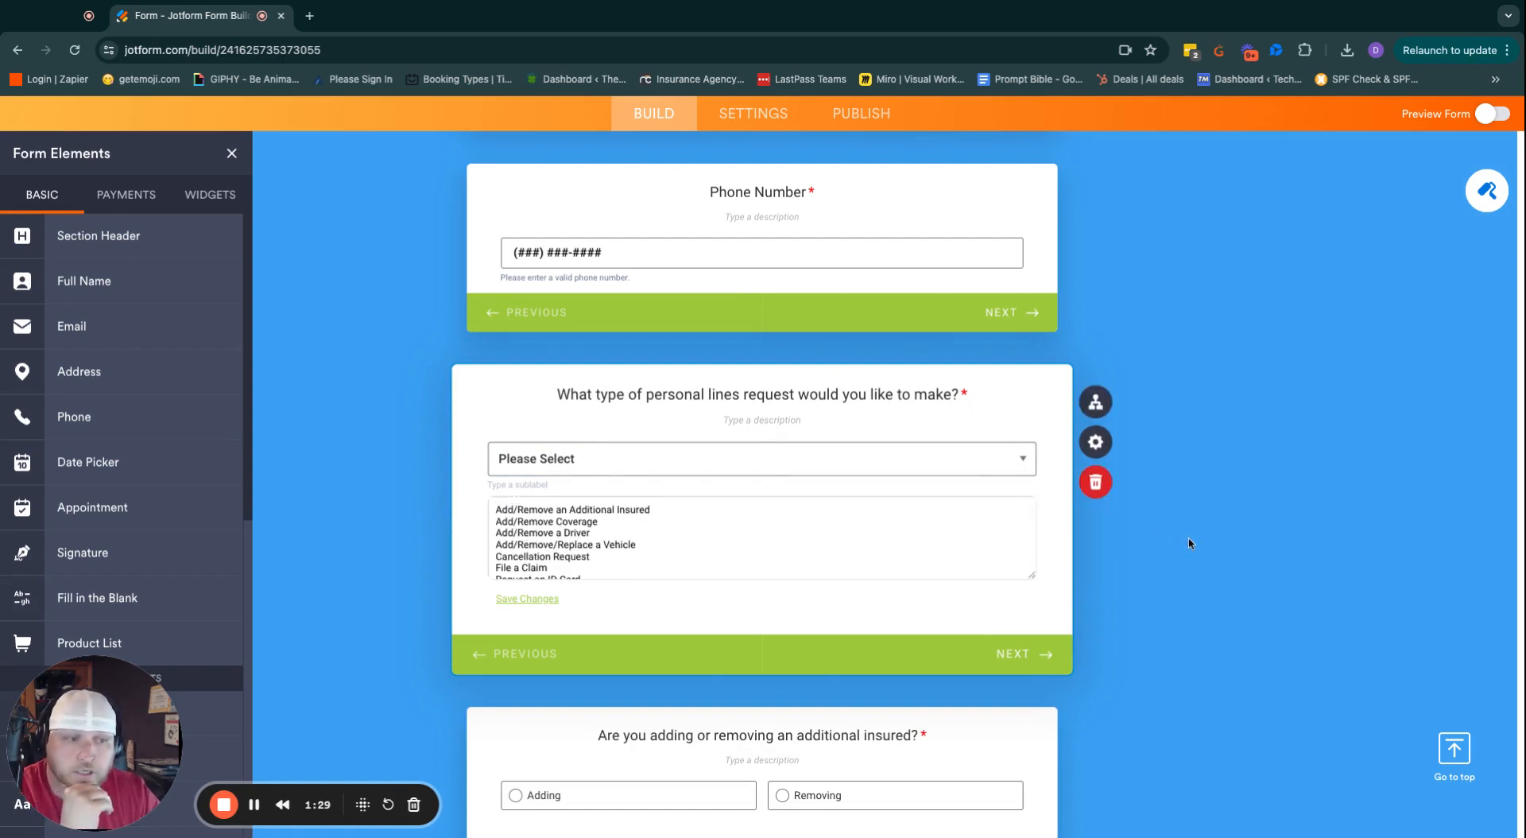
click(1202, 540)
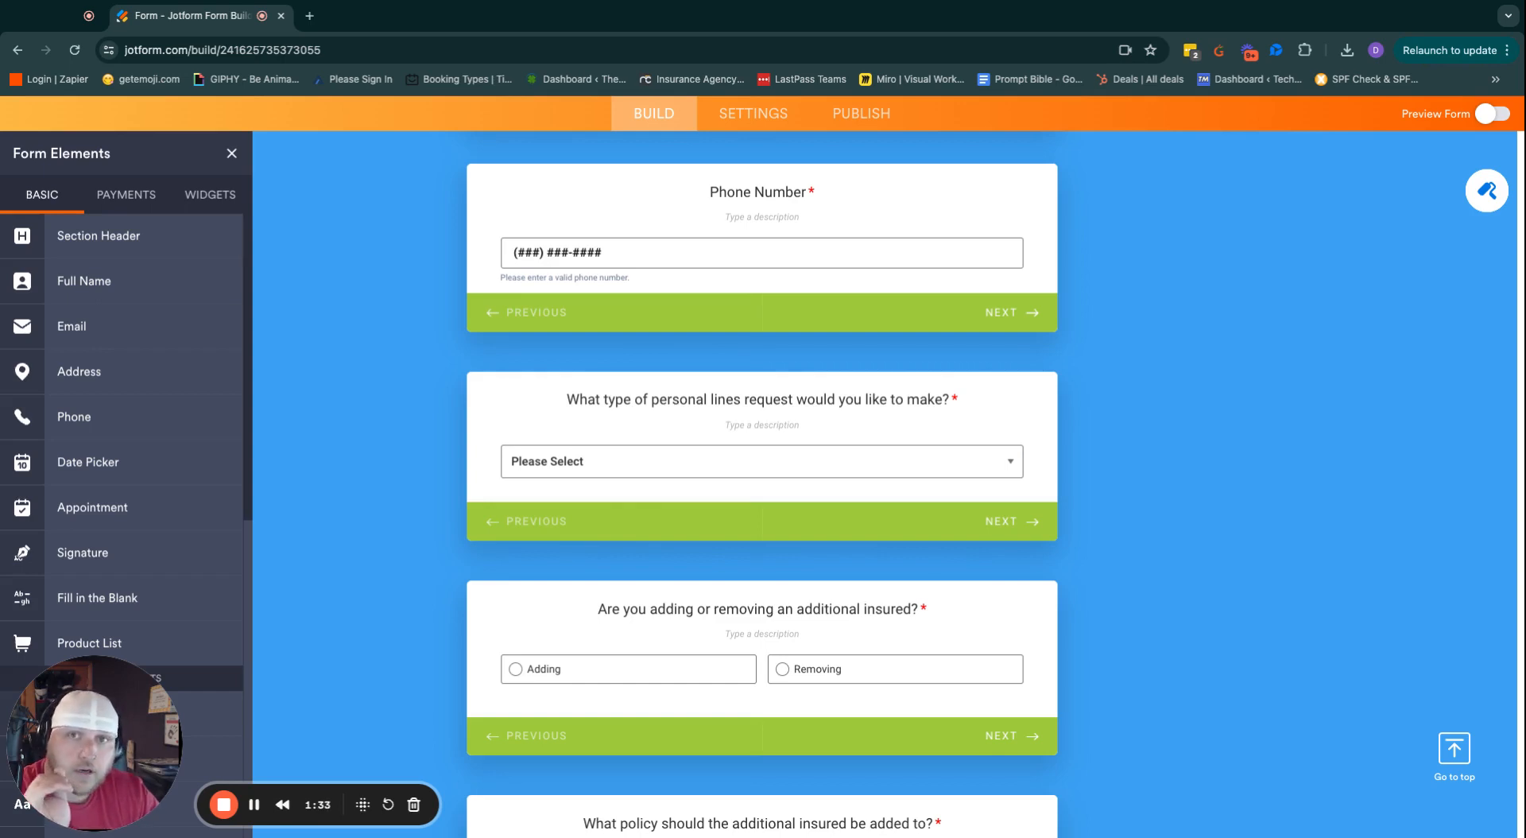
scroll(761, 477, down, 2)
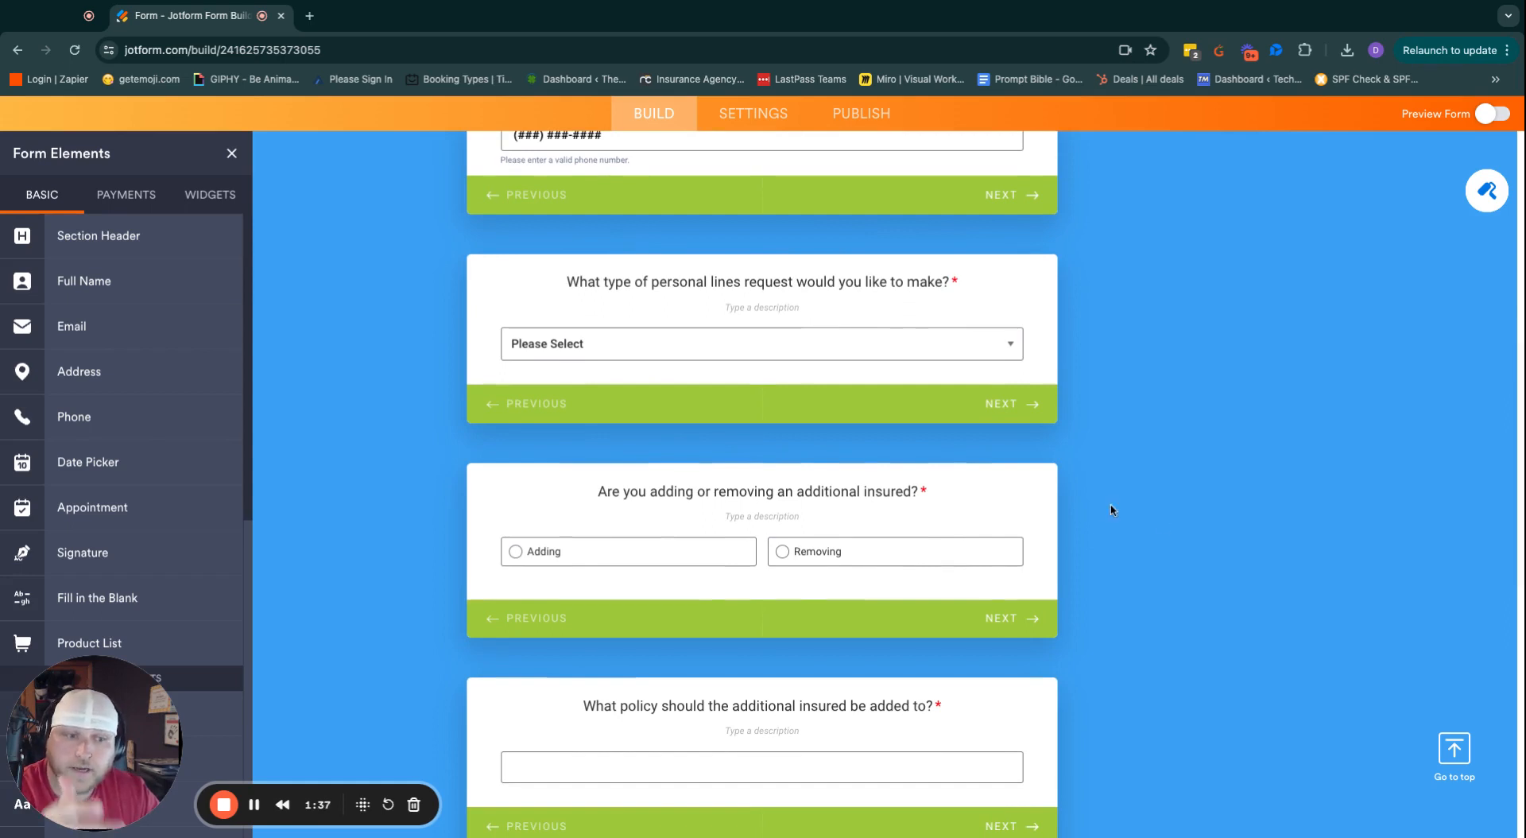
scroll(683, 480, down, 2)
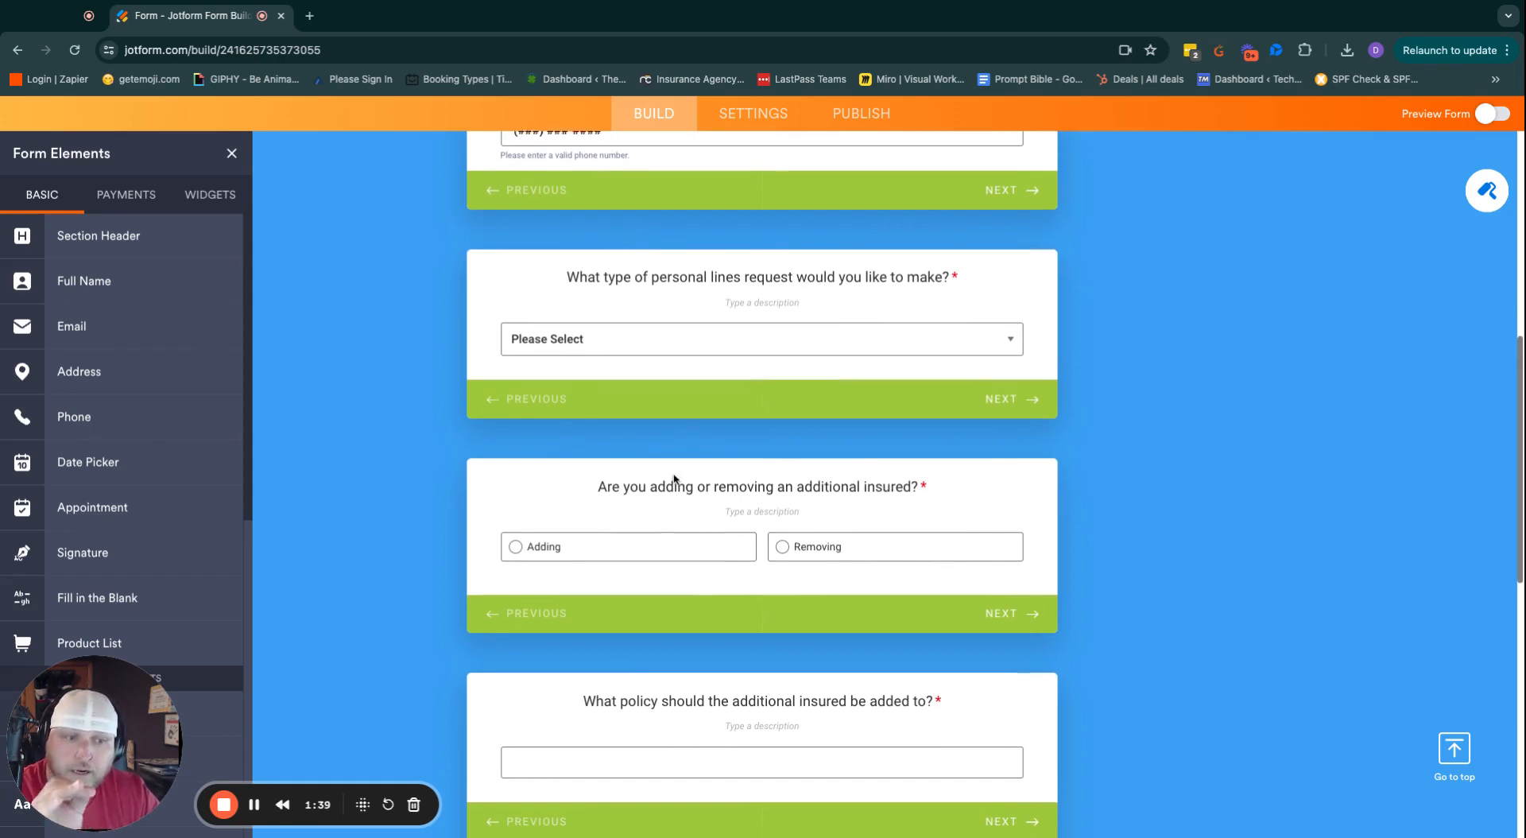
scroll(805, 483, down, 5)
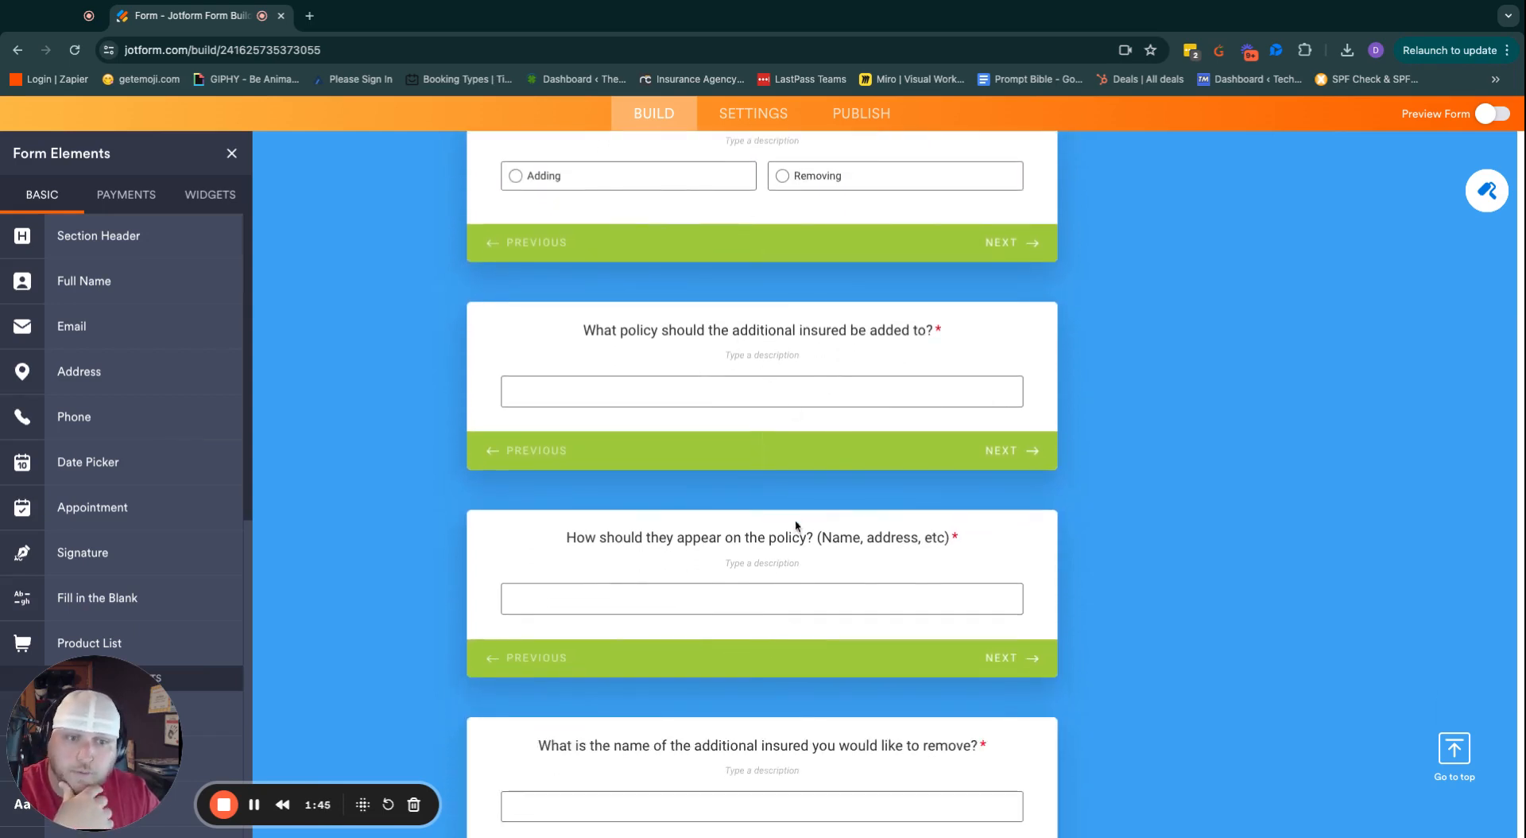
scroll(701, 560, down, 1)
scroll(702, 560, down, 2)
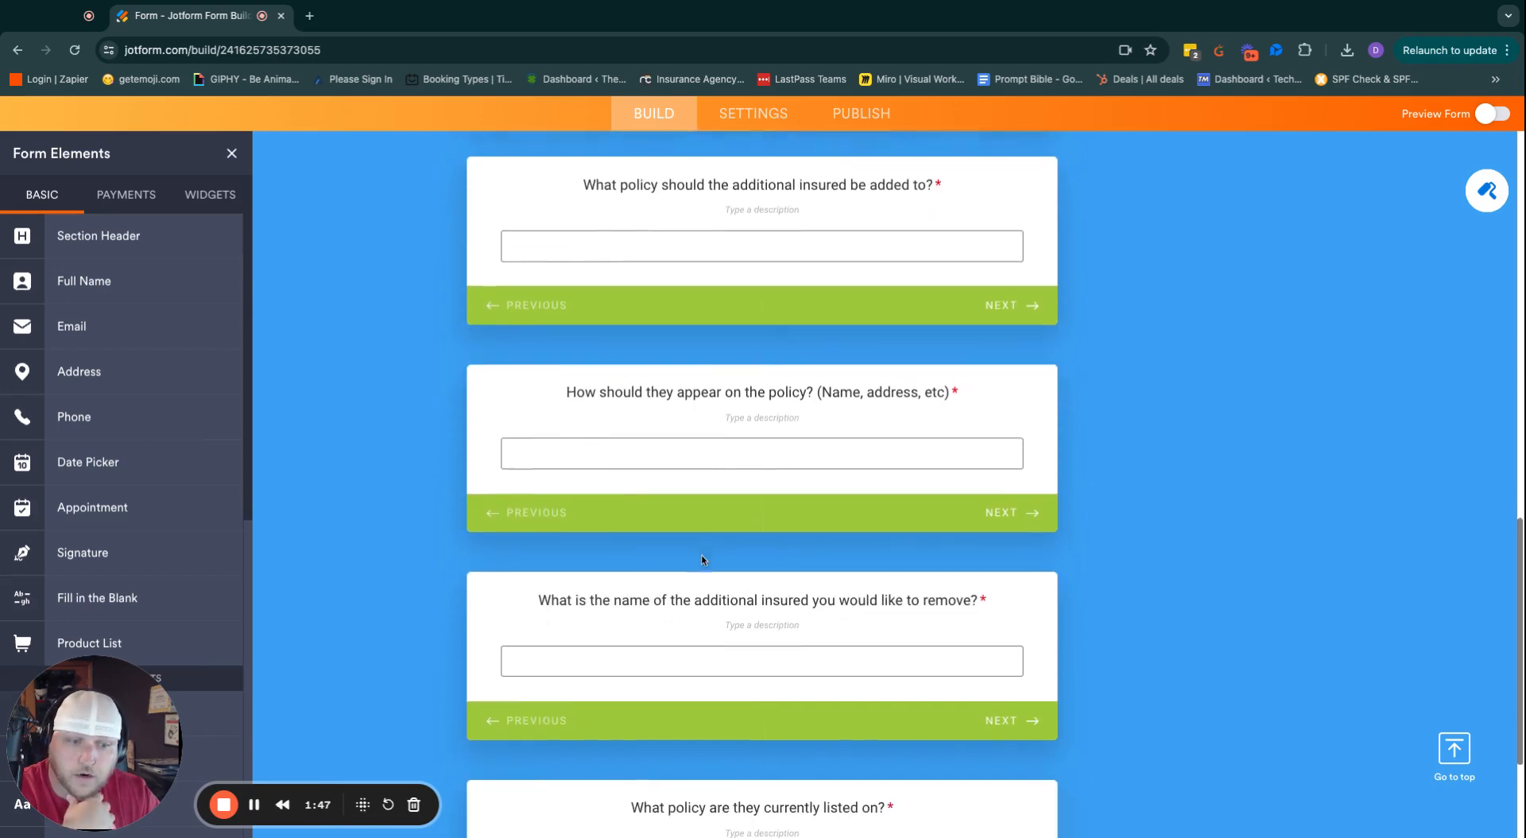
scroll(701, 559, up, 15)
scroll(727, 556, up, 3)
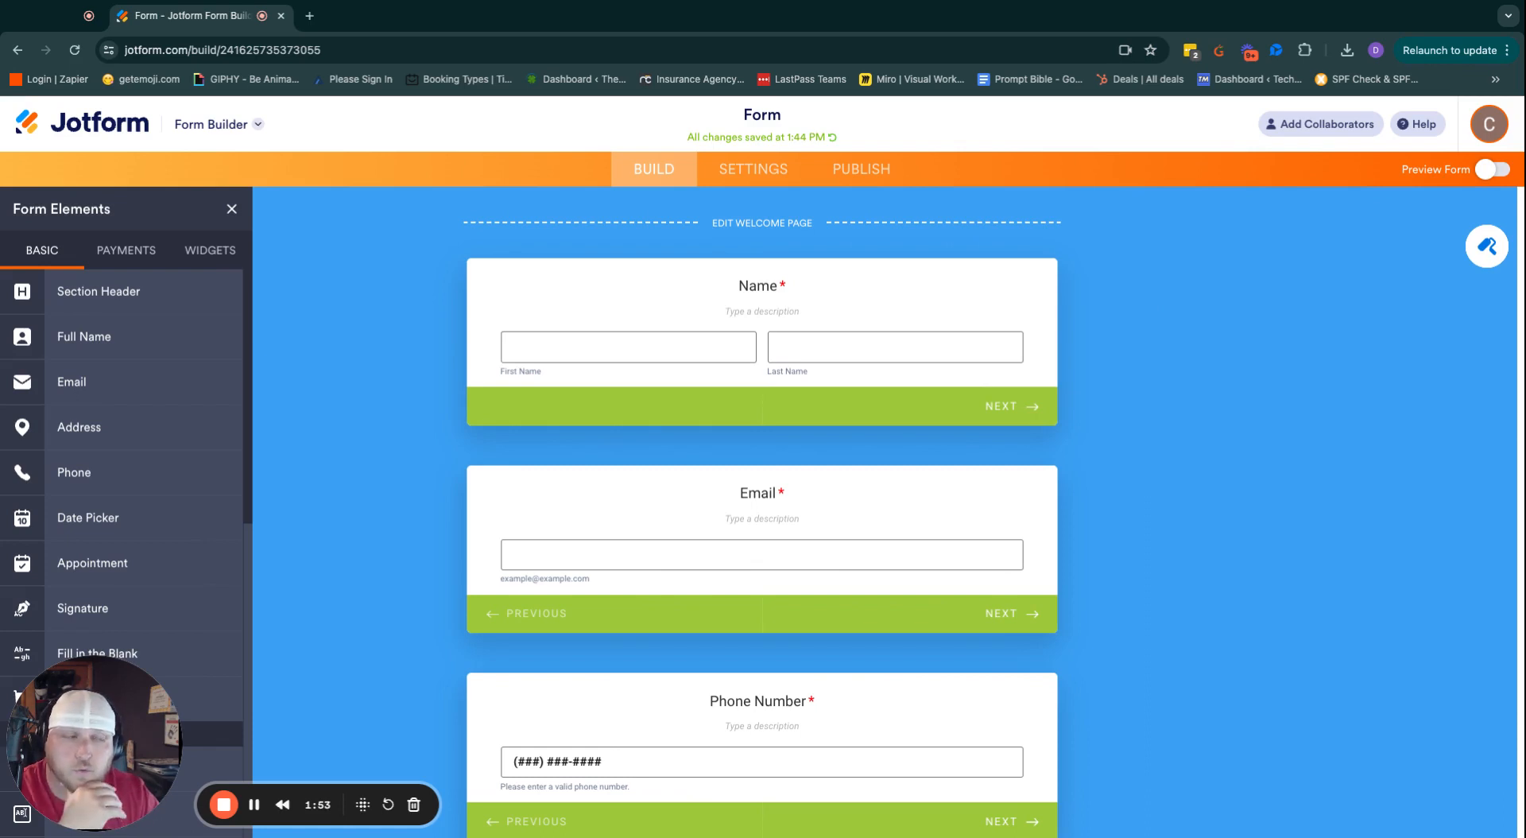
Preview the form, start it, and enter the respondent's first and last name.
click(1494, 170)
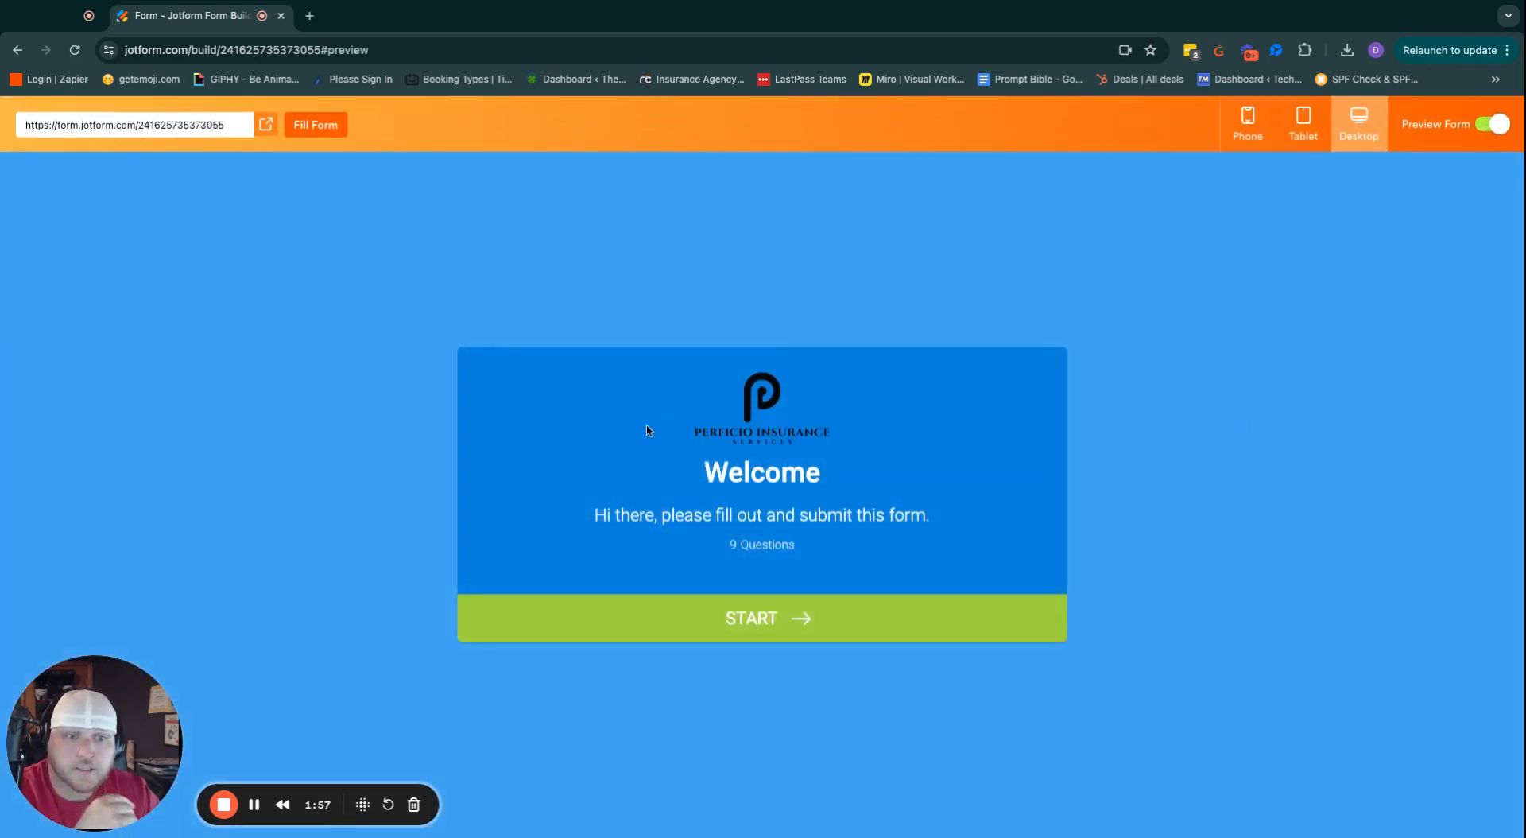
click(807, 627)
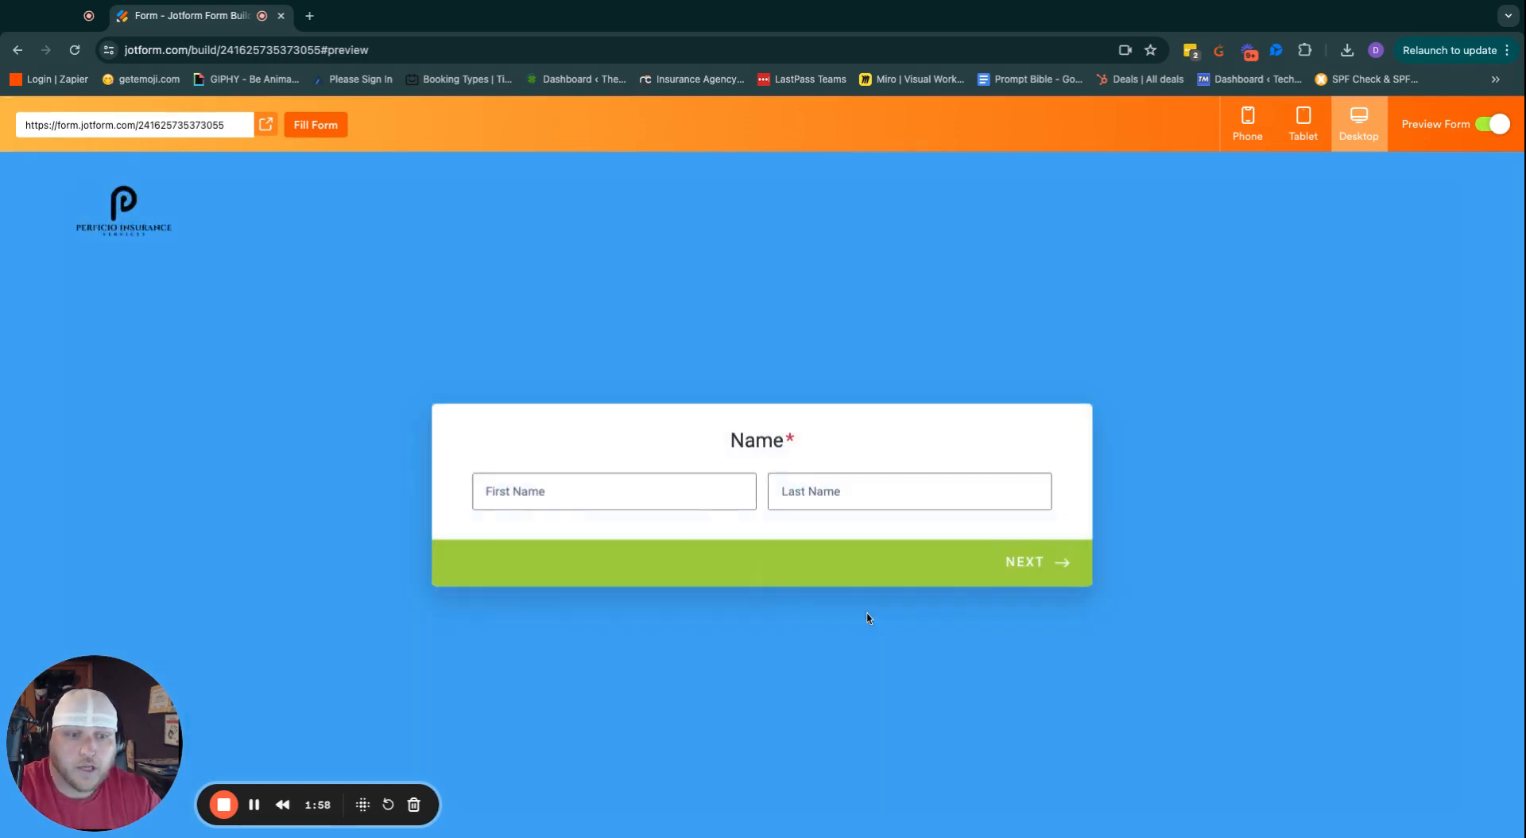
click(606, 477)
key(Tab)
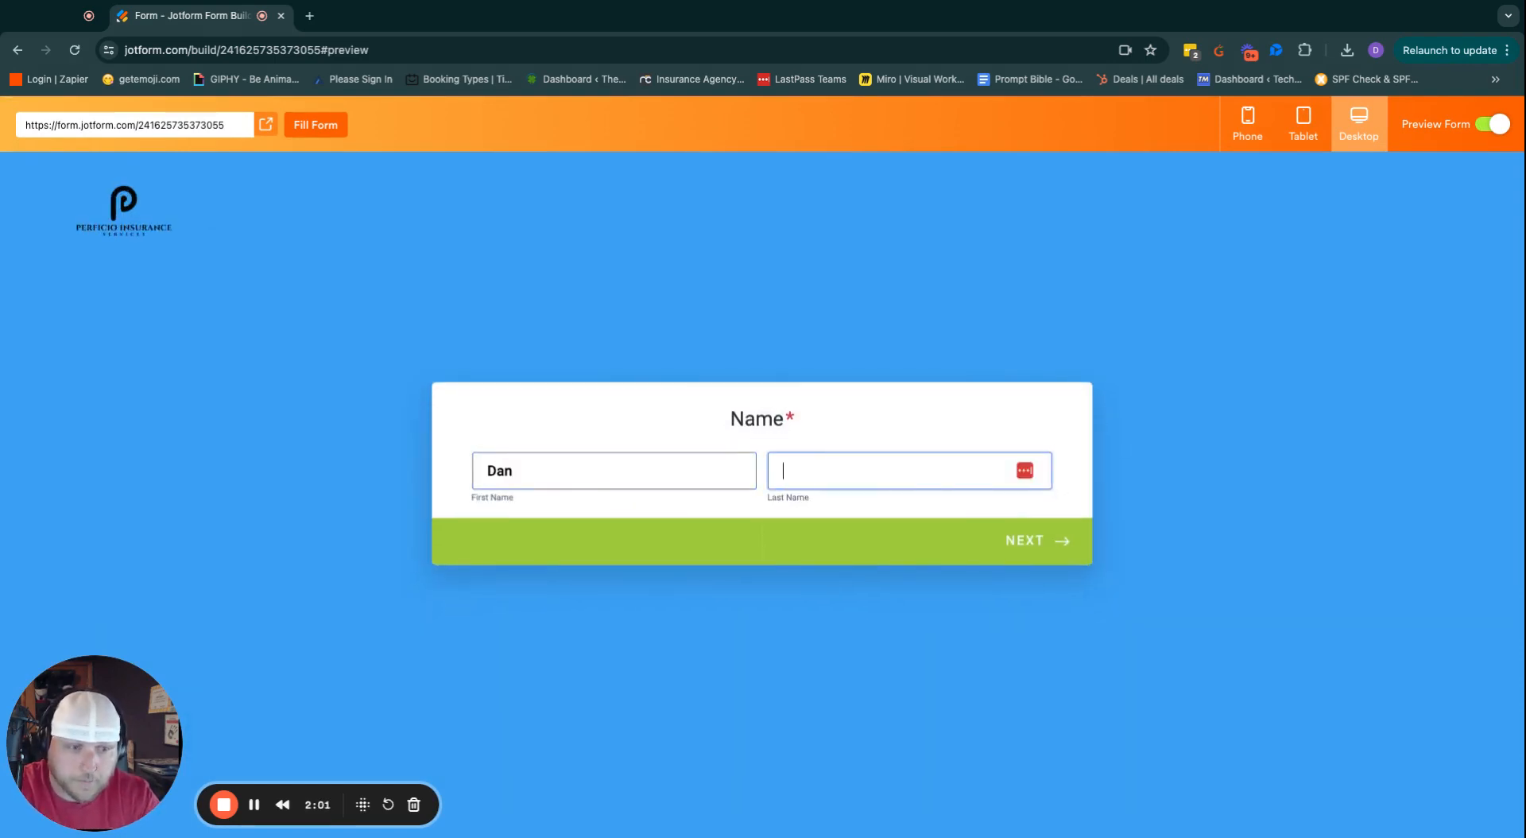
click(1065, 544)
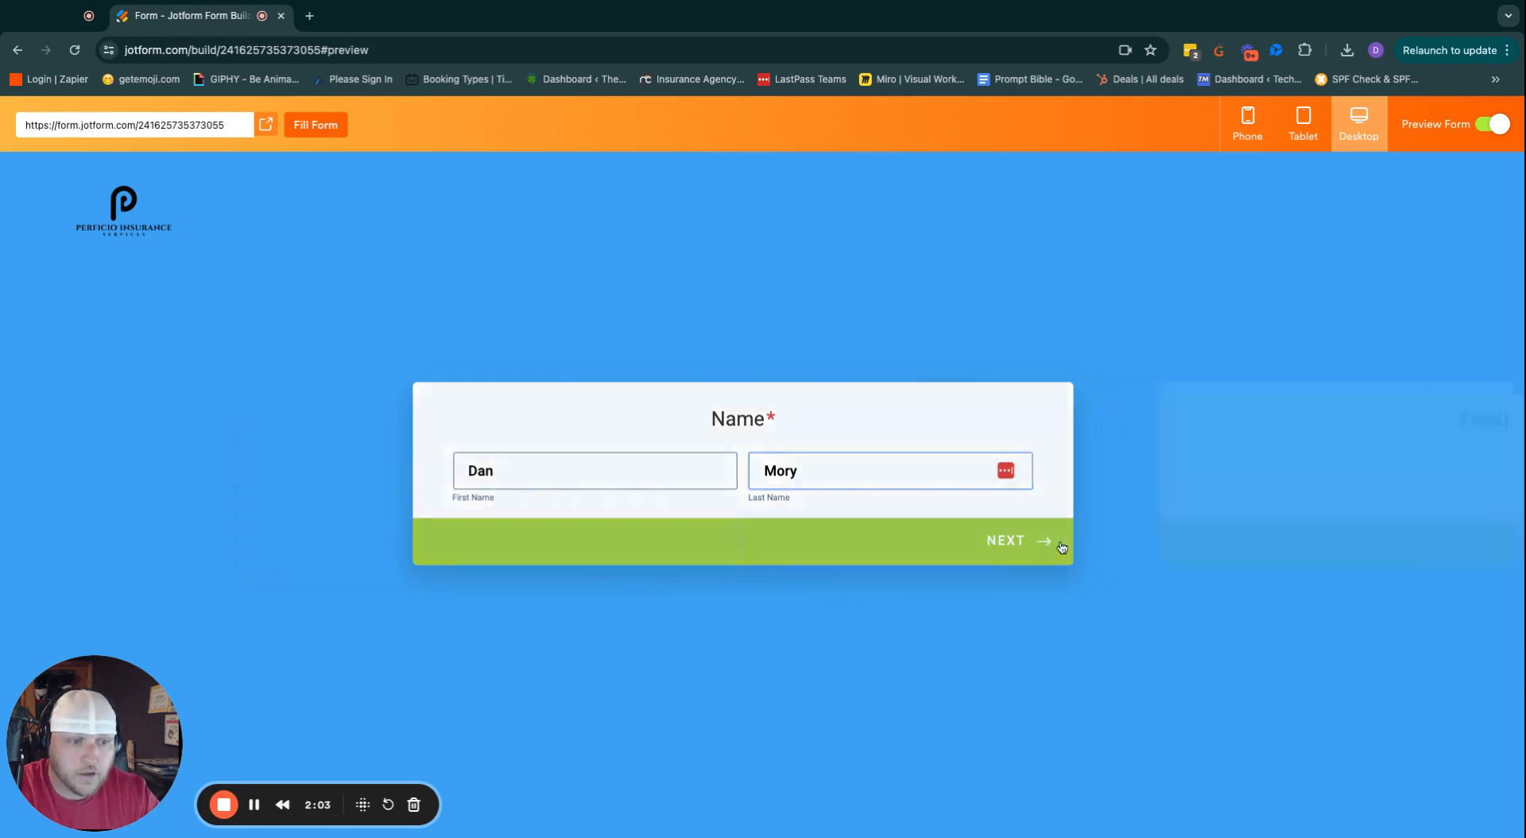
Fill in the respondent's email address and phone number in the preview.
click(580, 471)
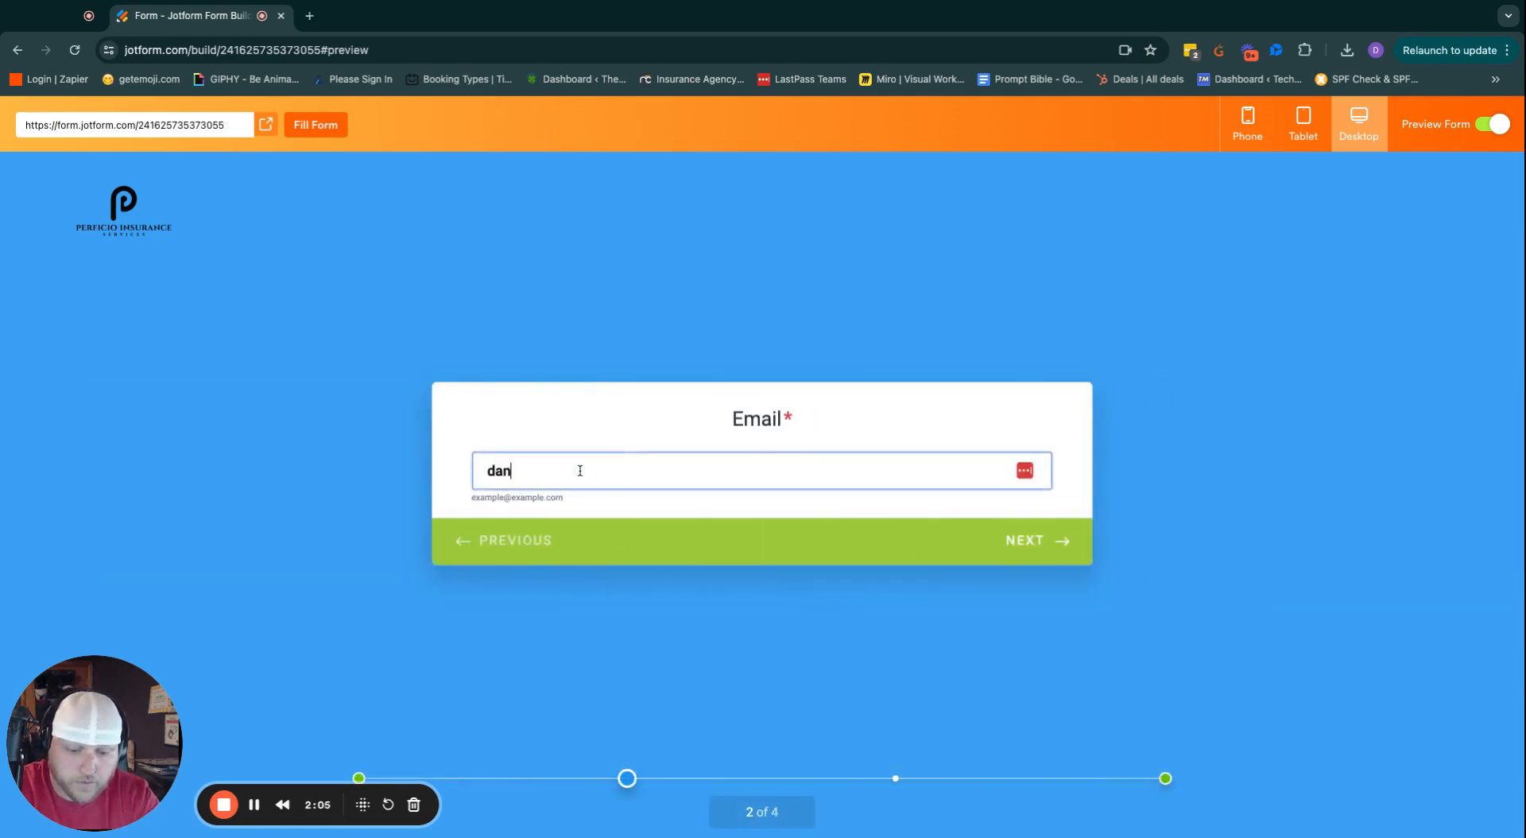
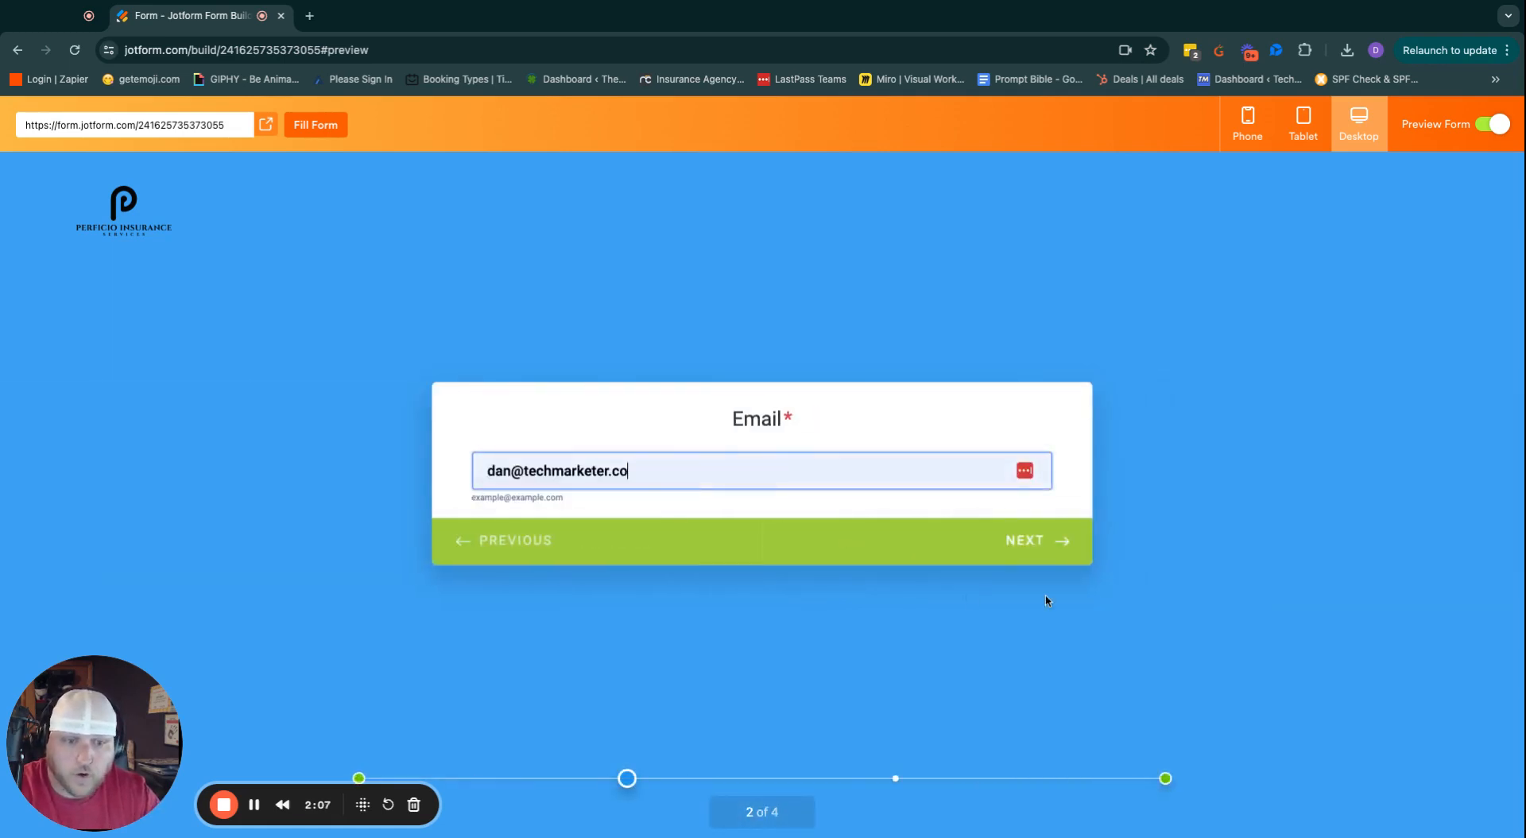
click(1065, 540)
click(729, 469)
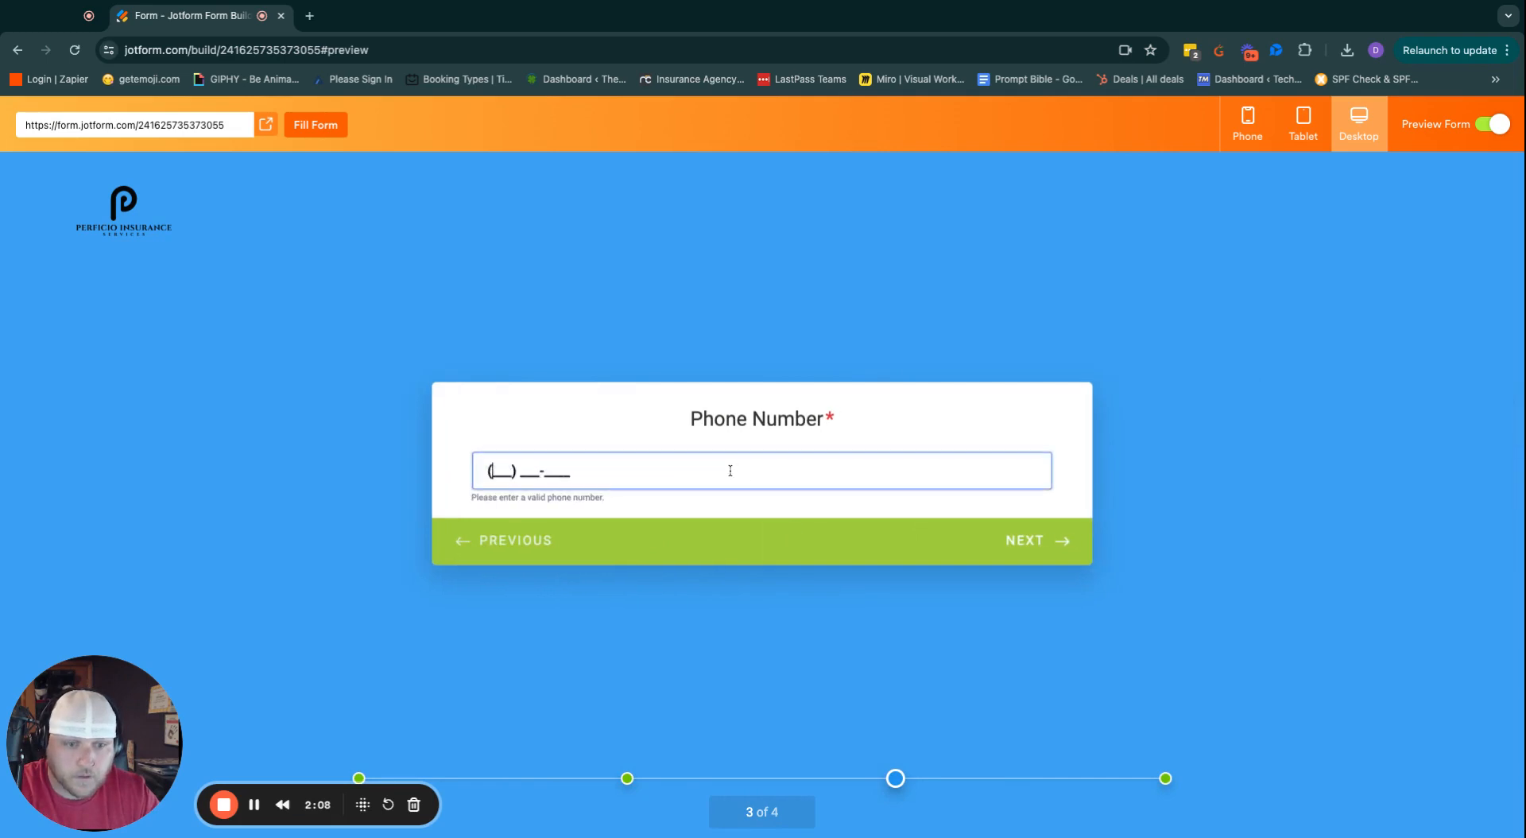
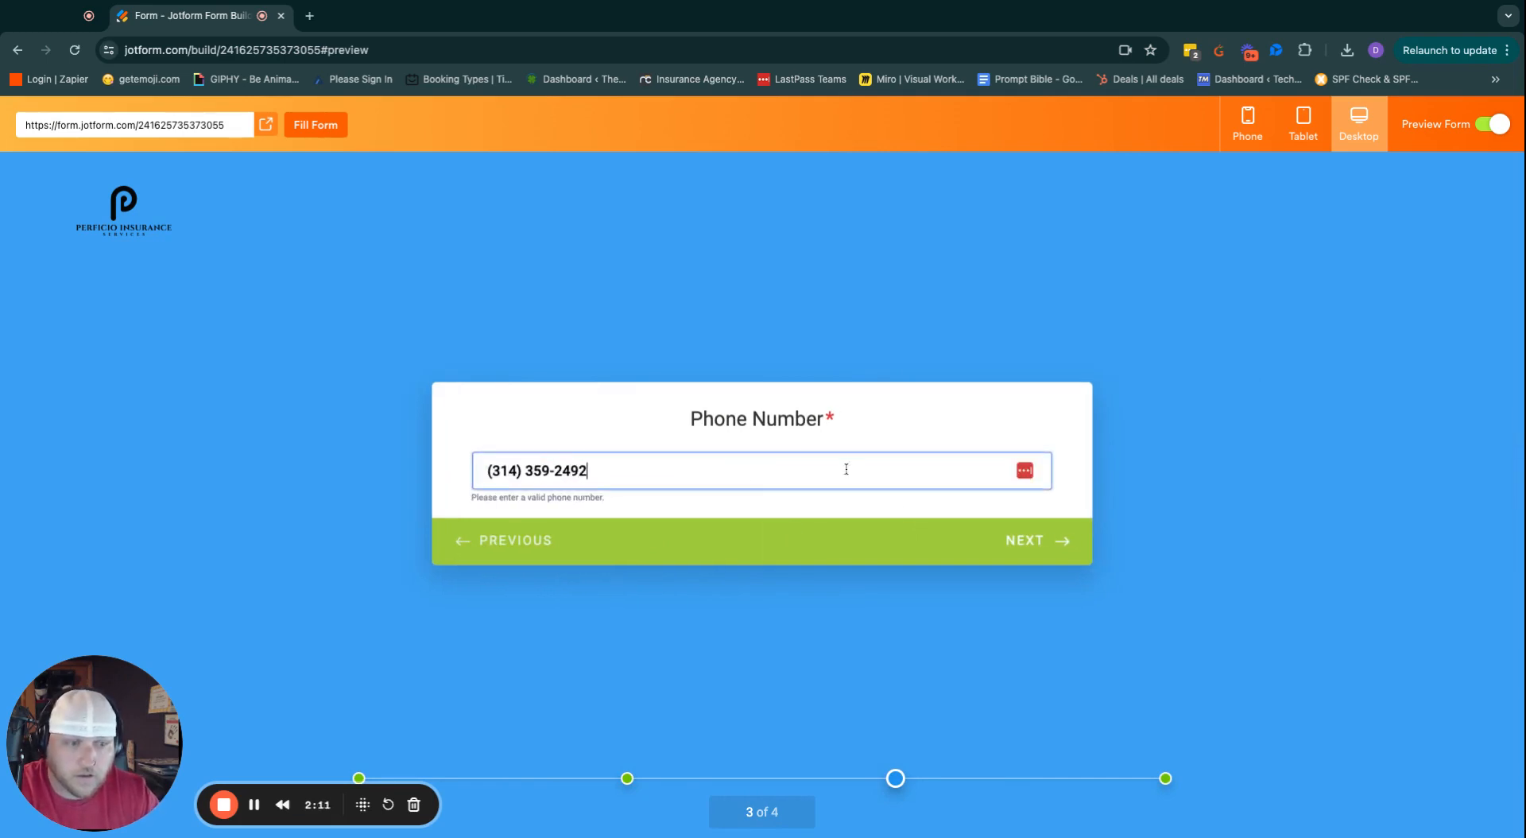
click(1022, 540)
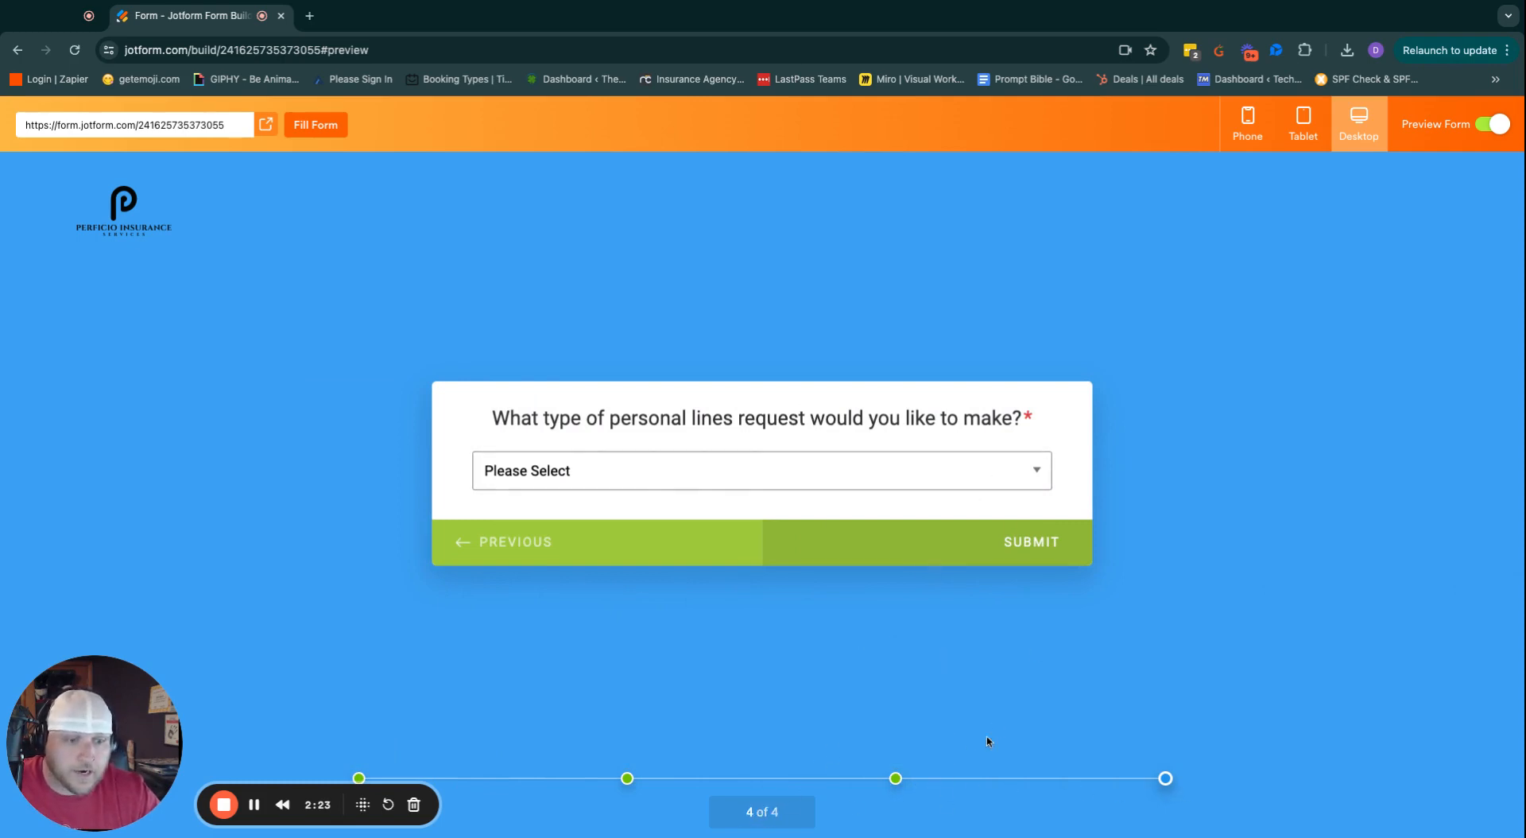
Choose Add/Remove an Additional Insured as the request type and continue.
click(1035, 468)
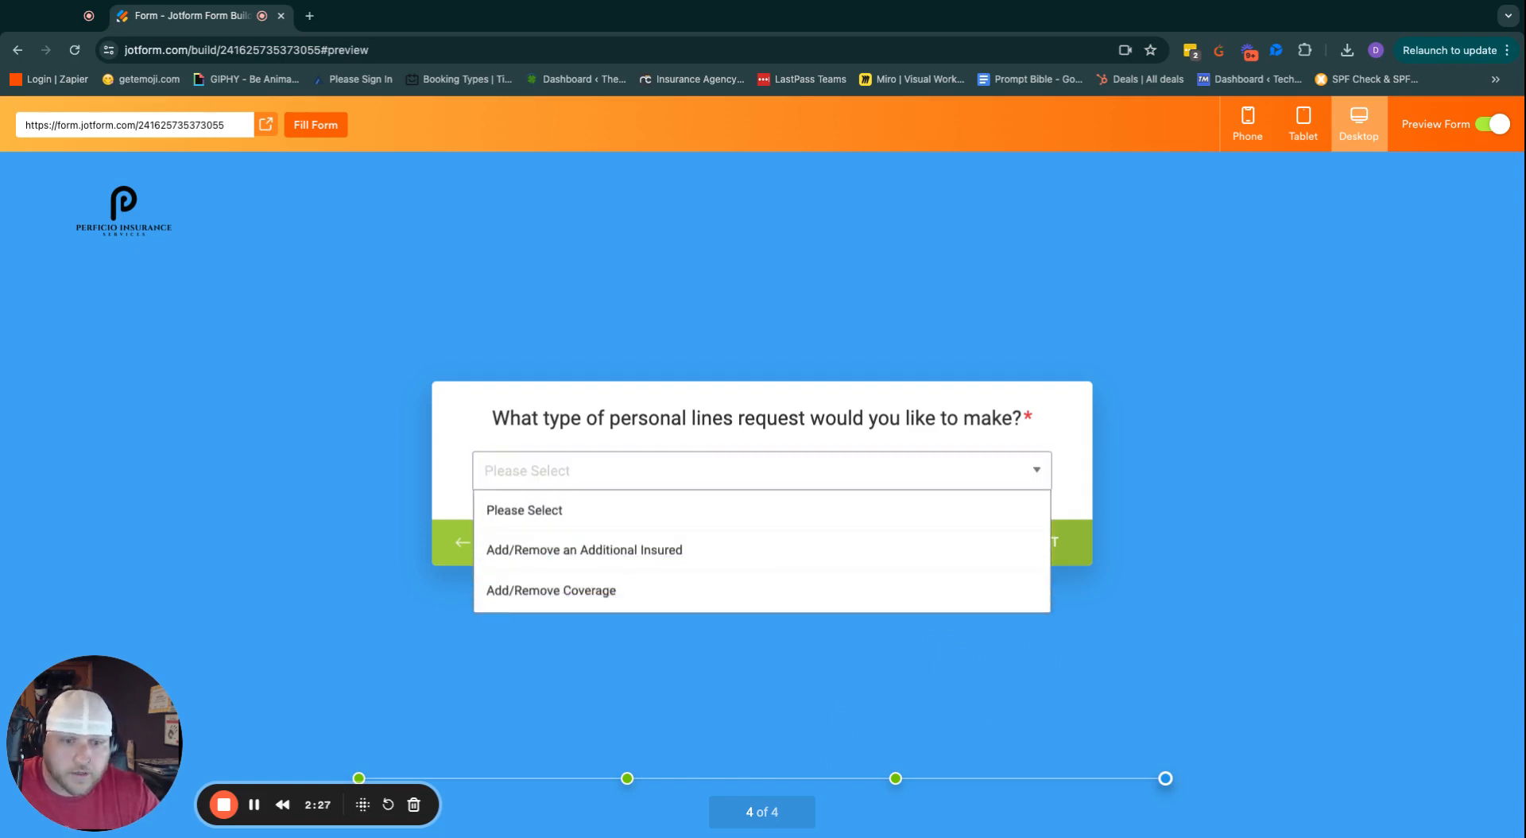
click(596, 550)
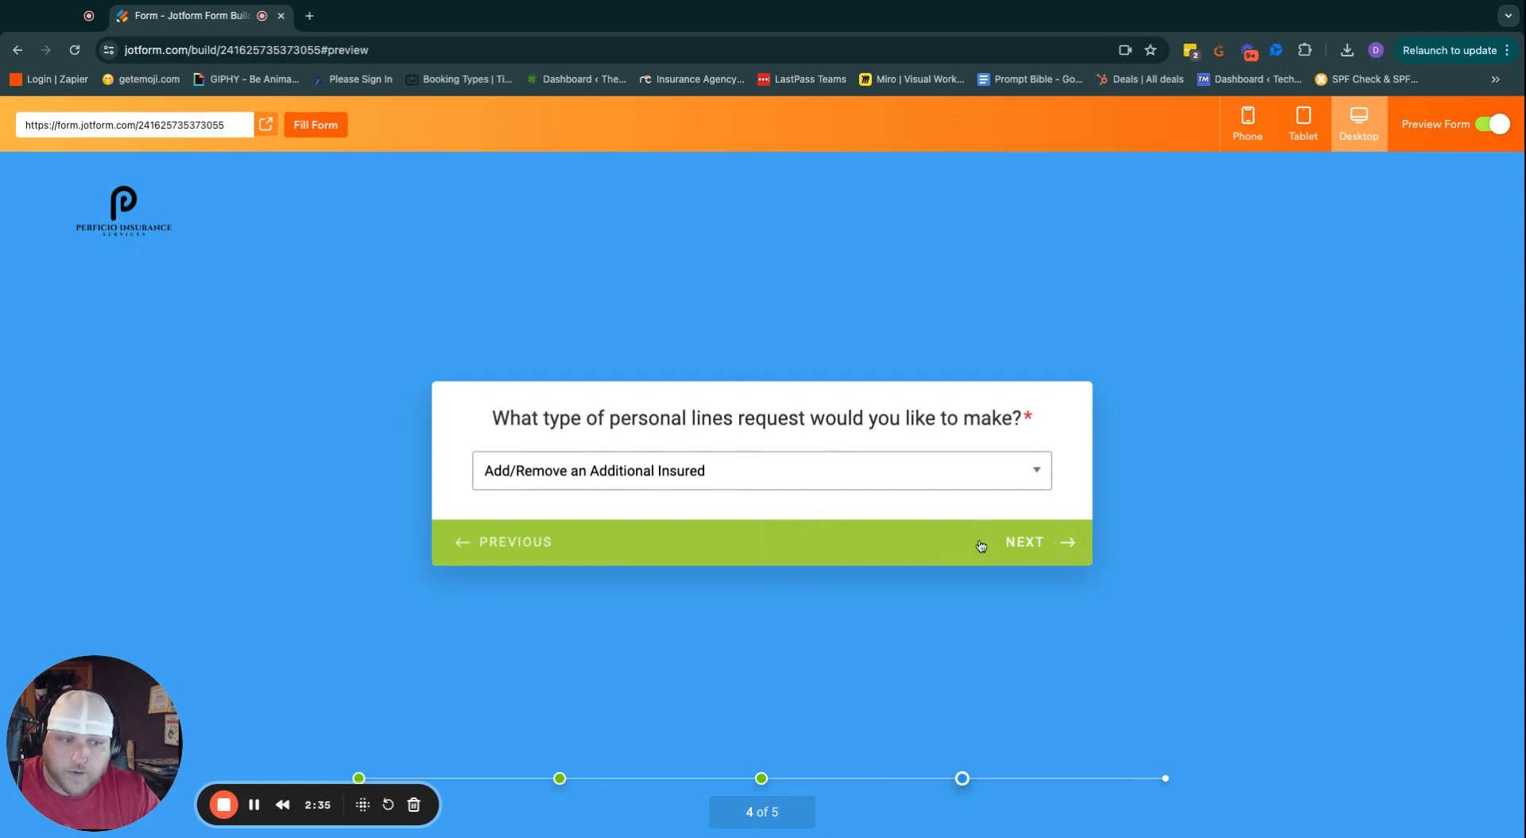
click(1036, 554)
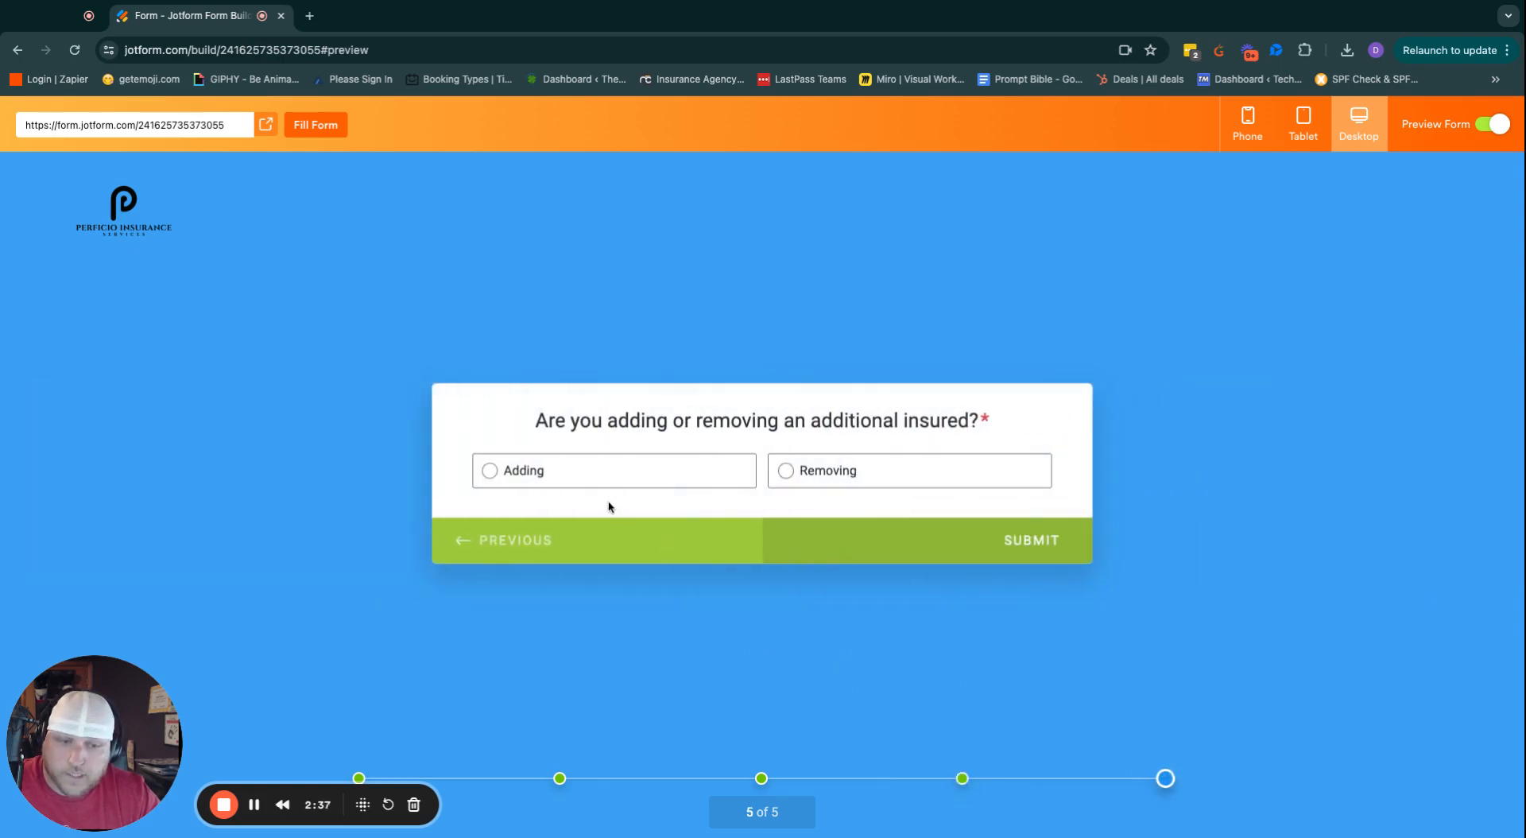
Answer Adding, enter a policy number, and continue to the how-they-appear question.
click(512, 474)
click(977, 561)
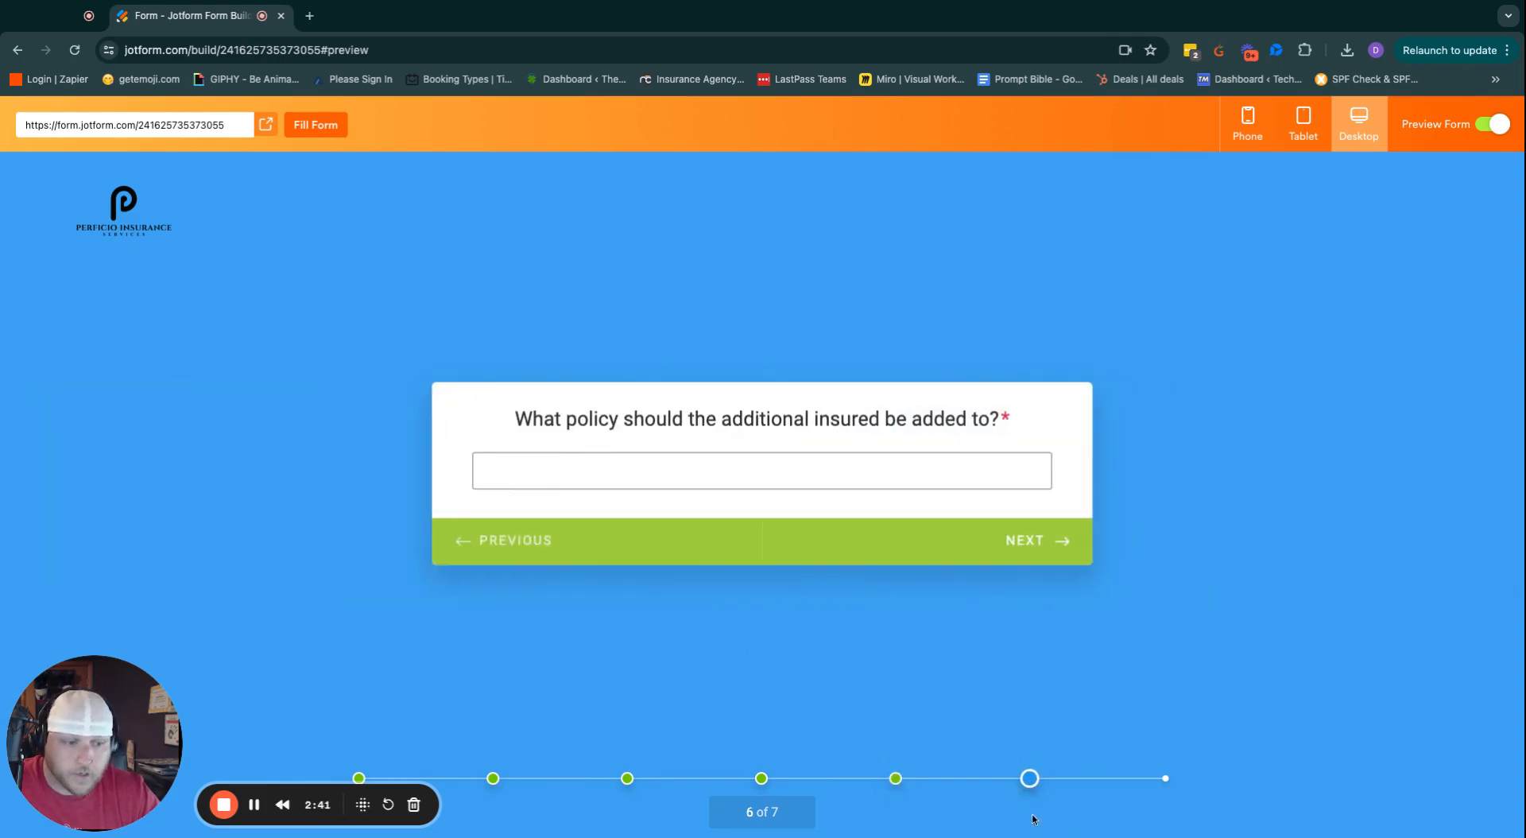
click(744, 472)
text(A)
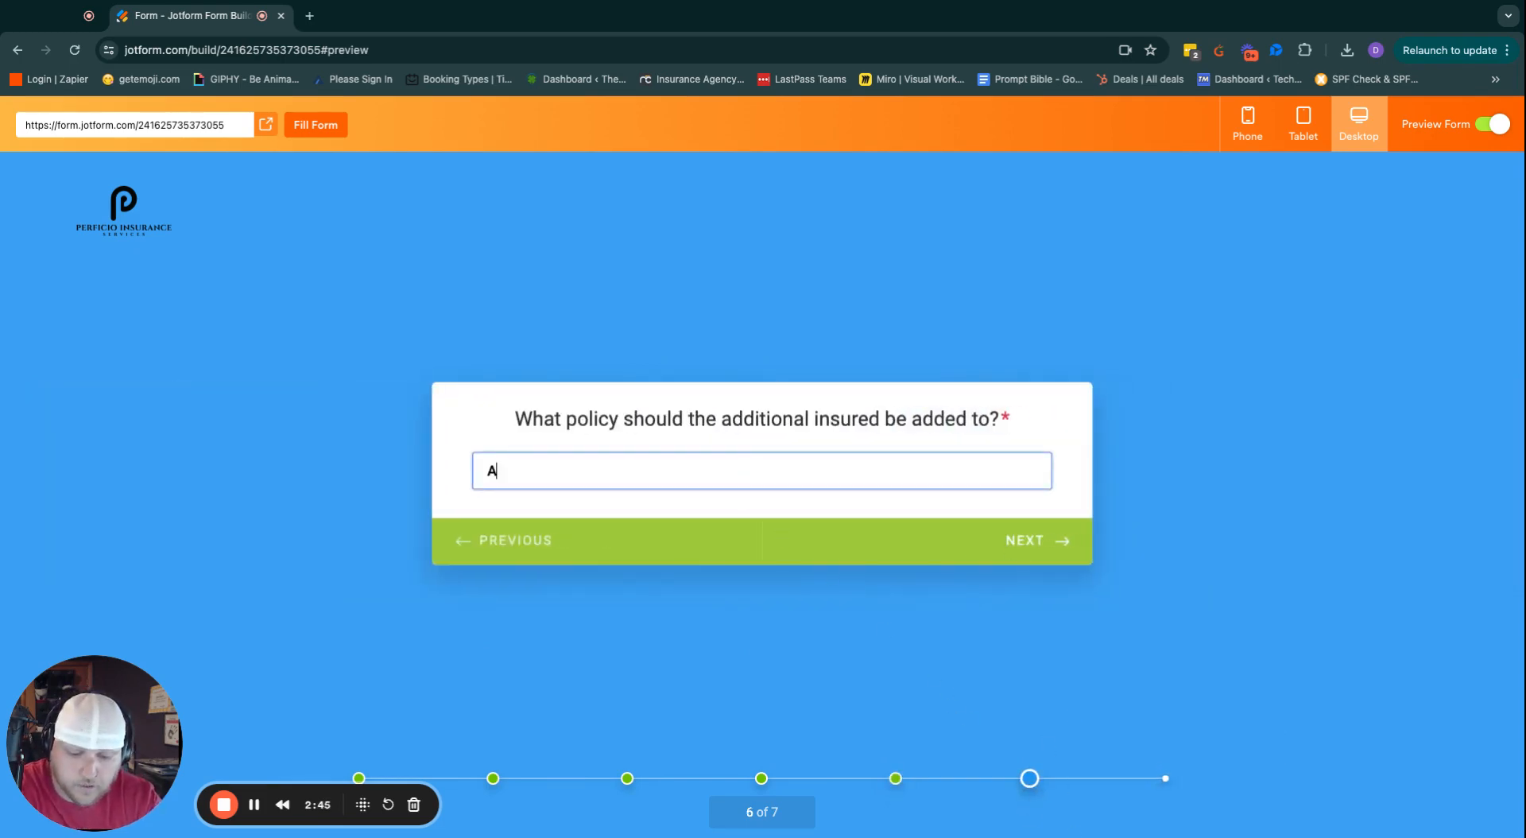
text(BC123456)
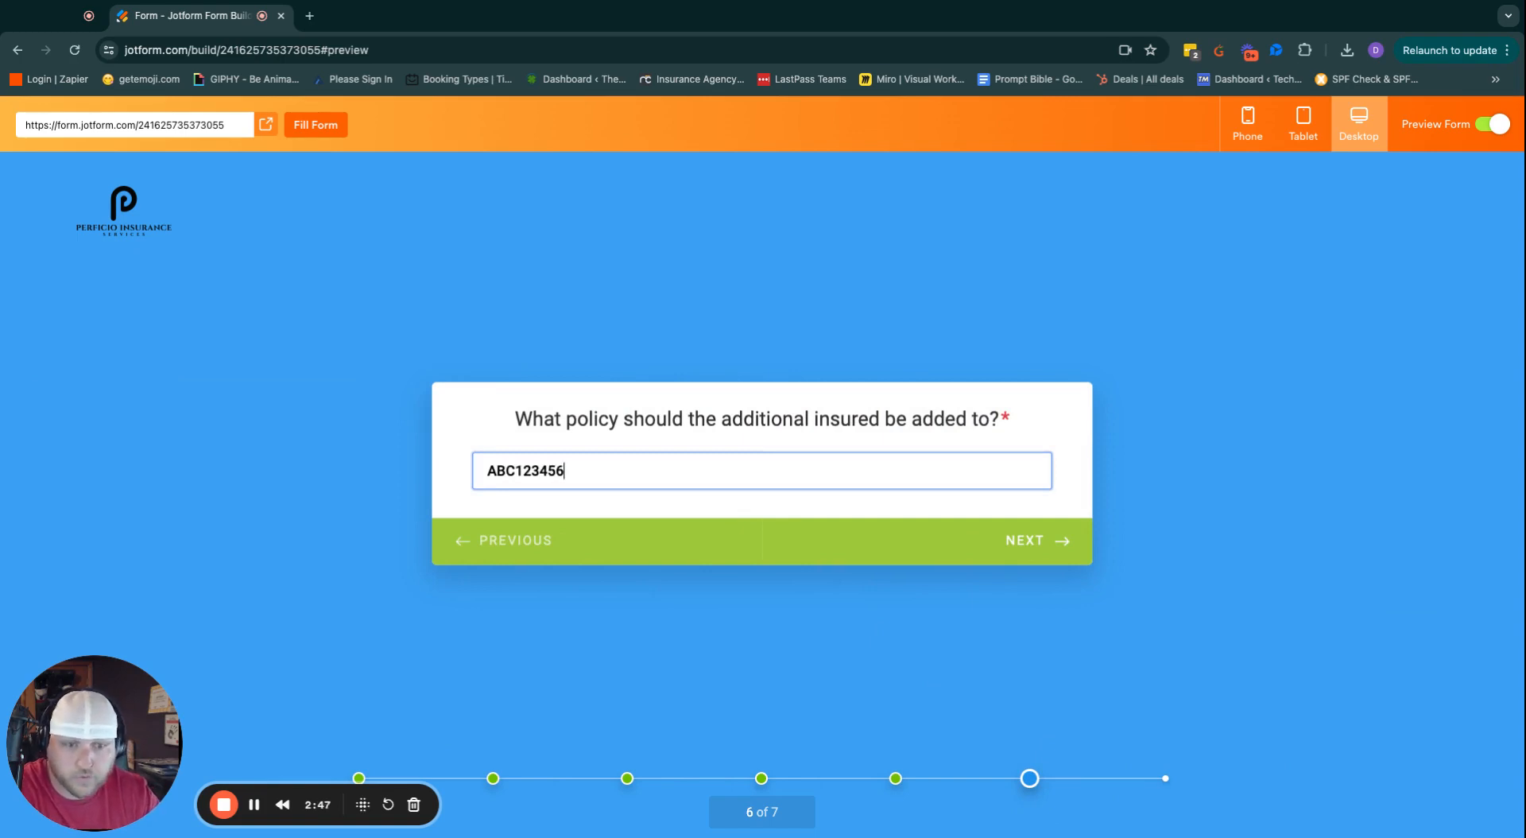
click(1034, 551)
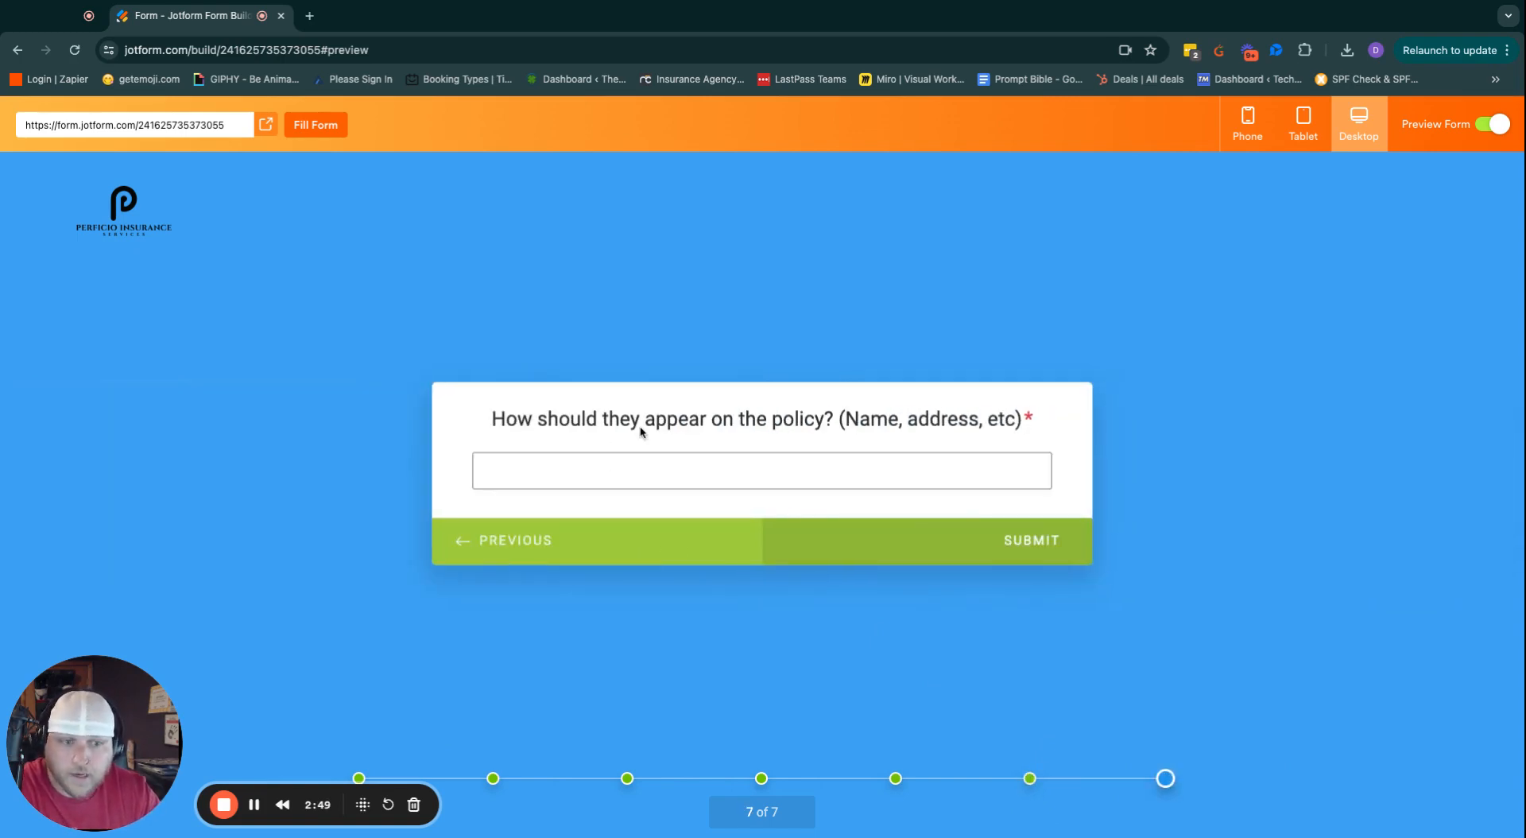
Go back, switch the answer to Removing to reveal the name-to-remove field, then exit preview.
click(529, 550)
click(528, 550)
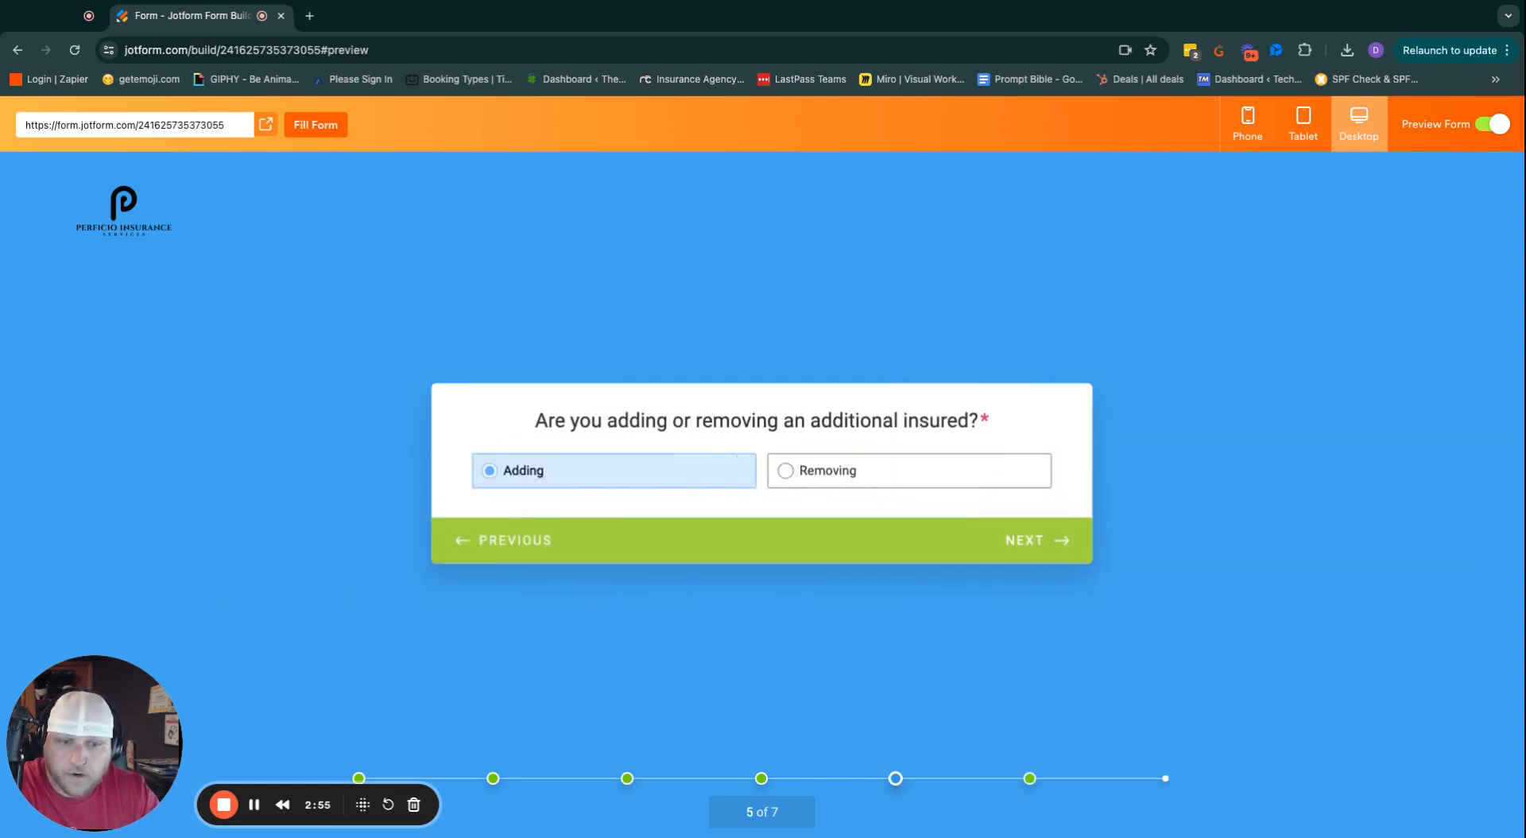
click(816, 476)
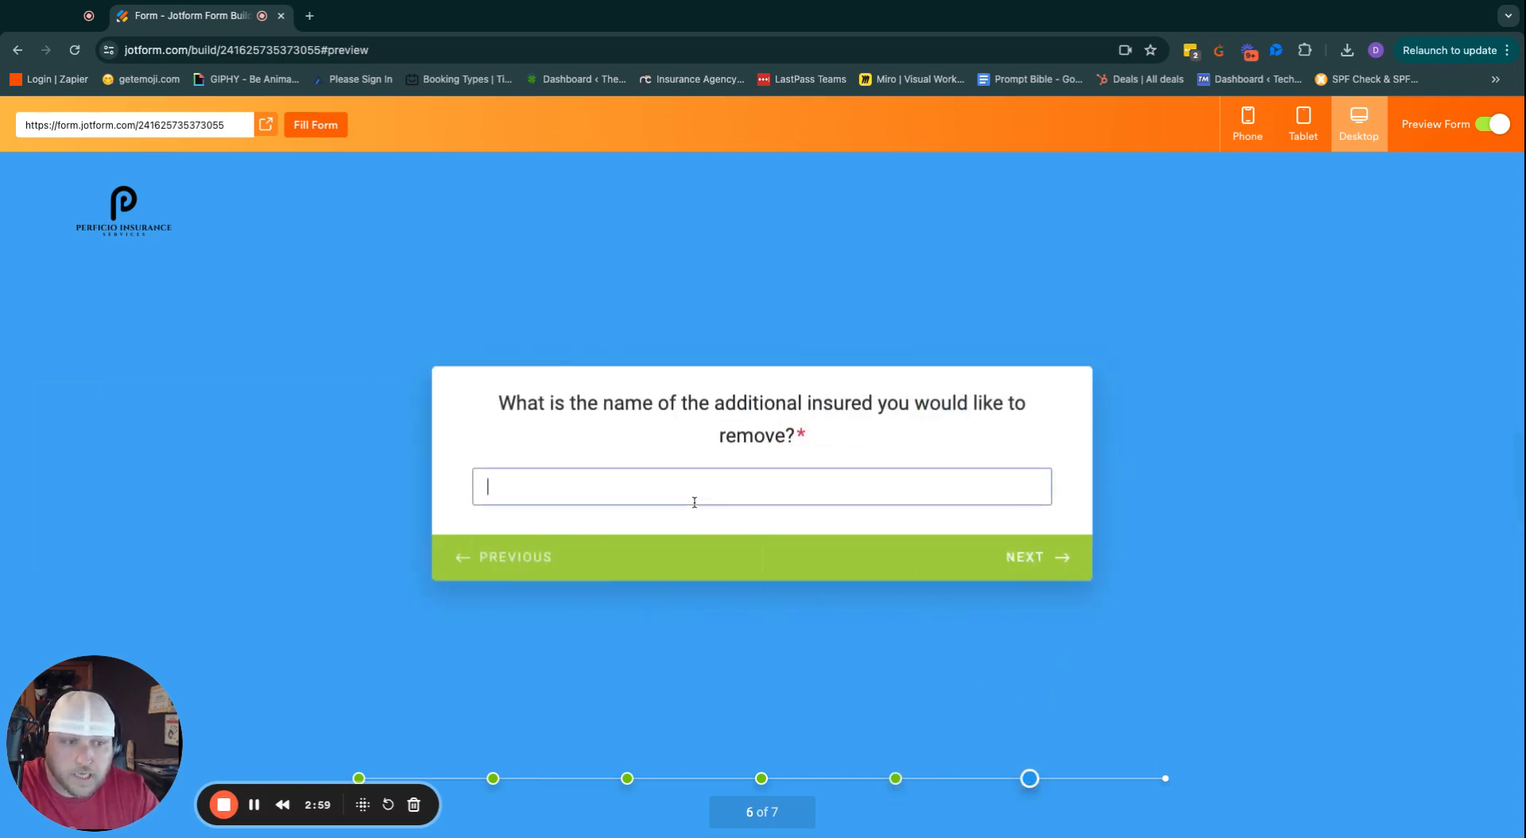
click(694, 501)
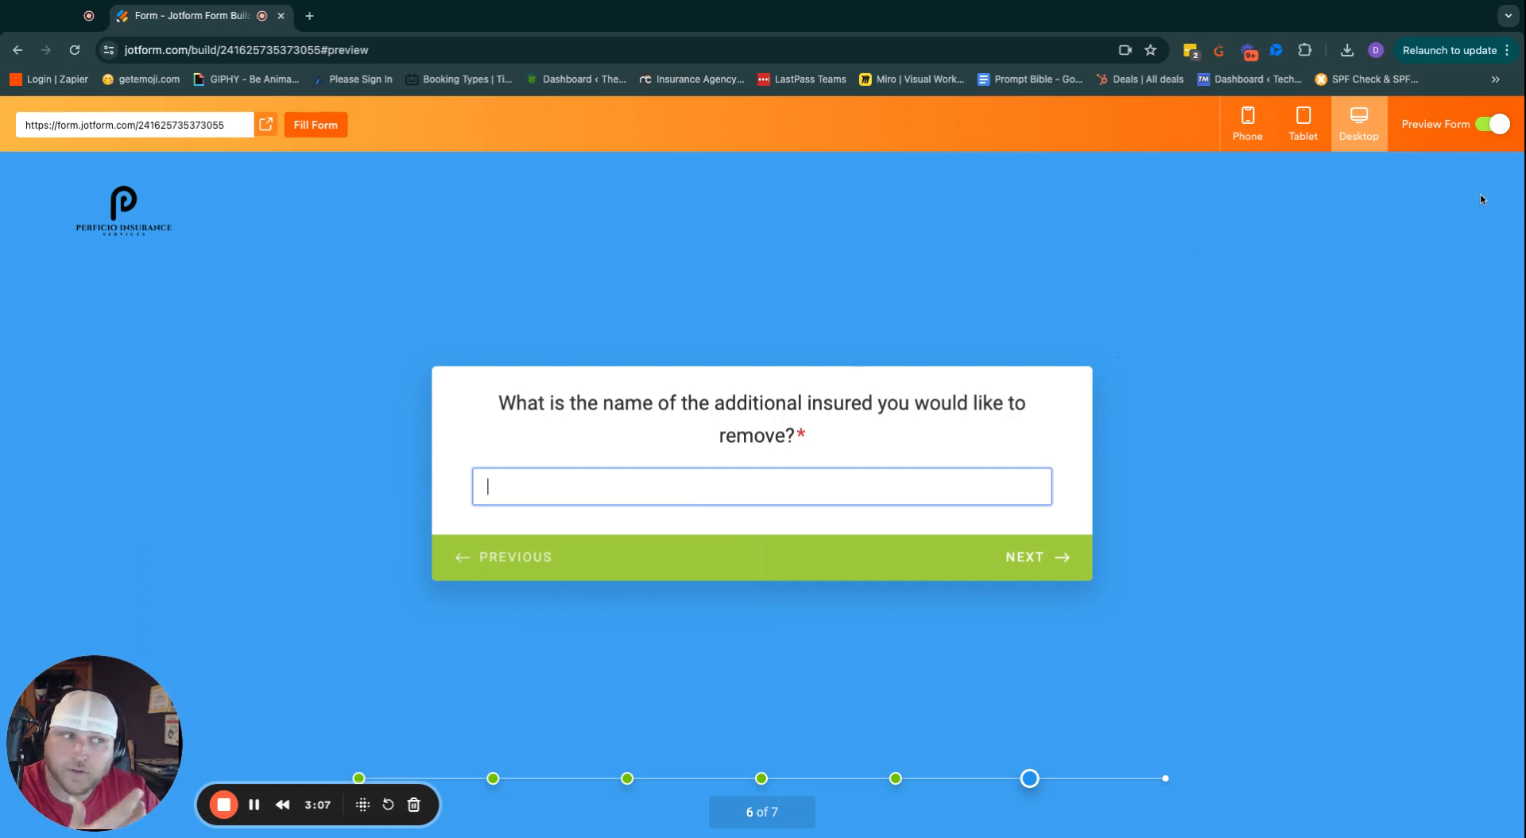
click(1491, 125)
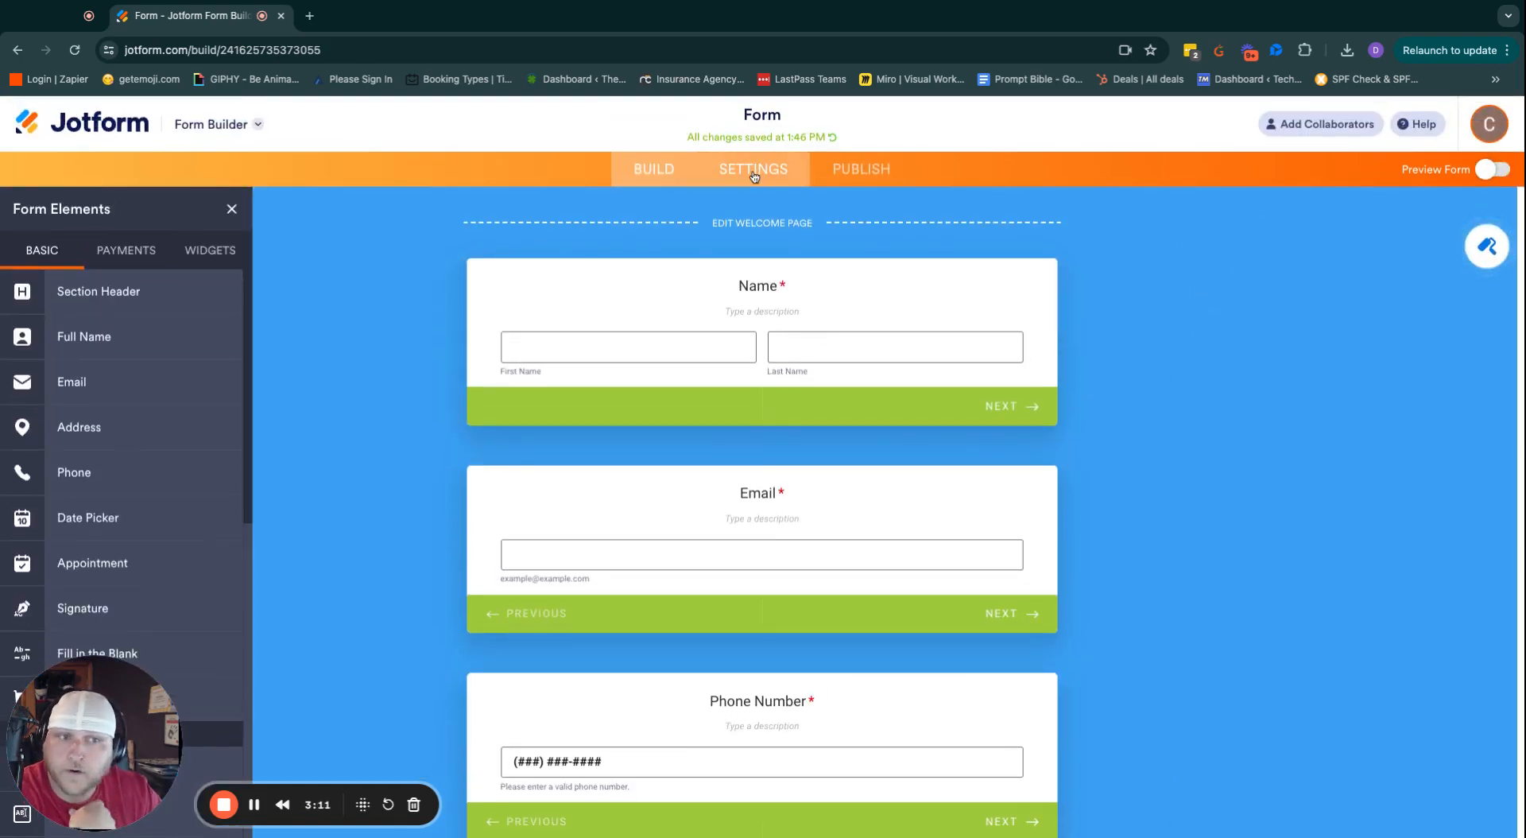
Inspect condition 3 under Settings > Conditions, which reveals the adding-or-removing question.
click(753, 171)
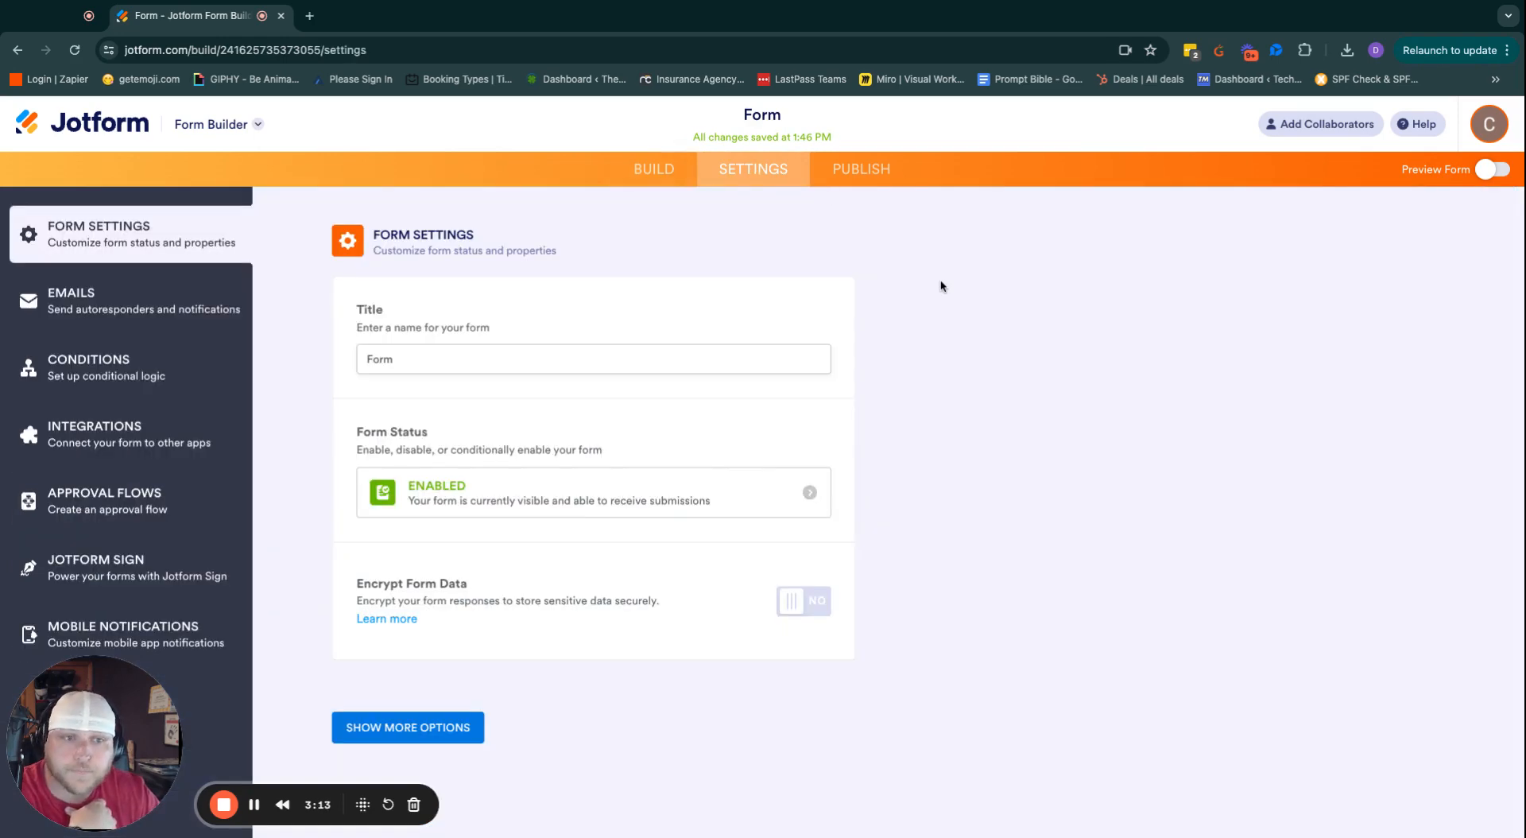
click(114, 373)
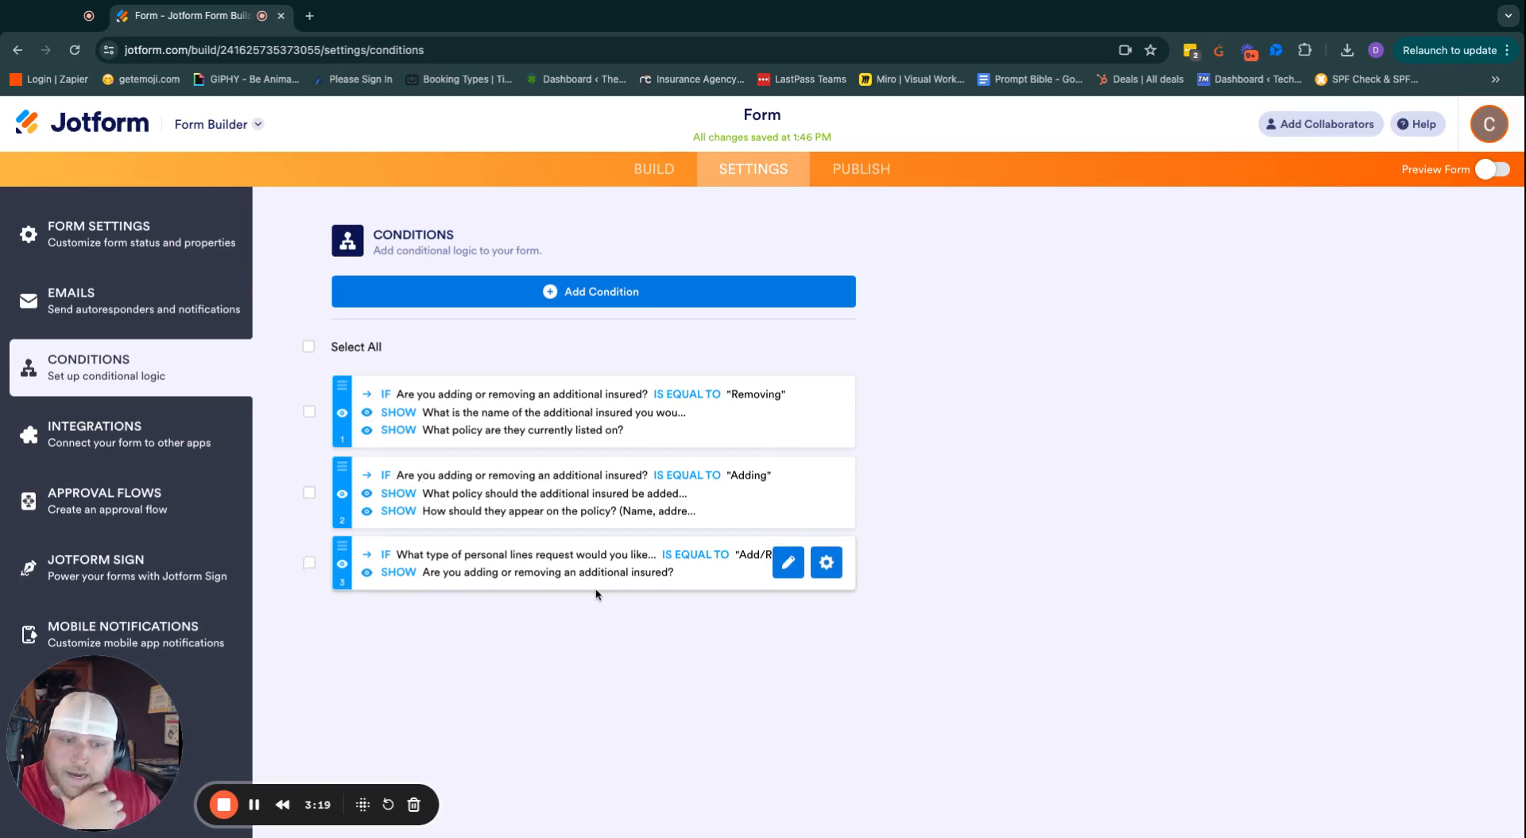
click(788, 566)
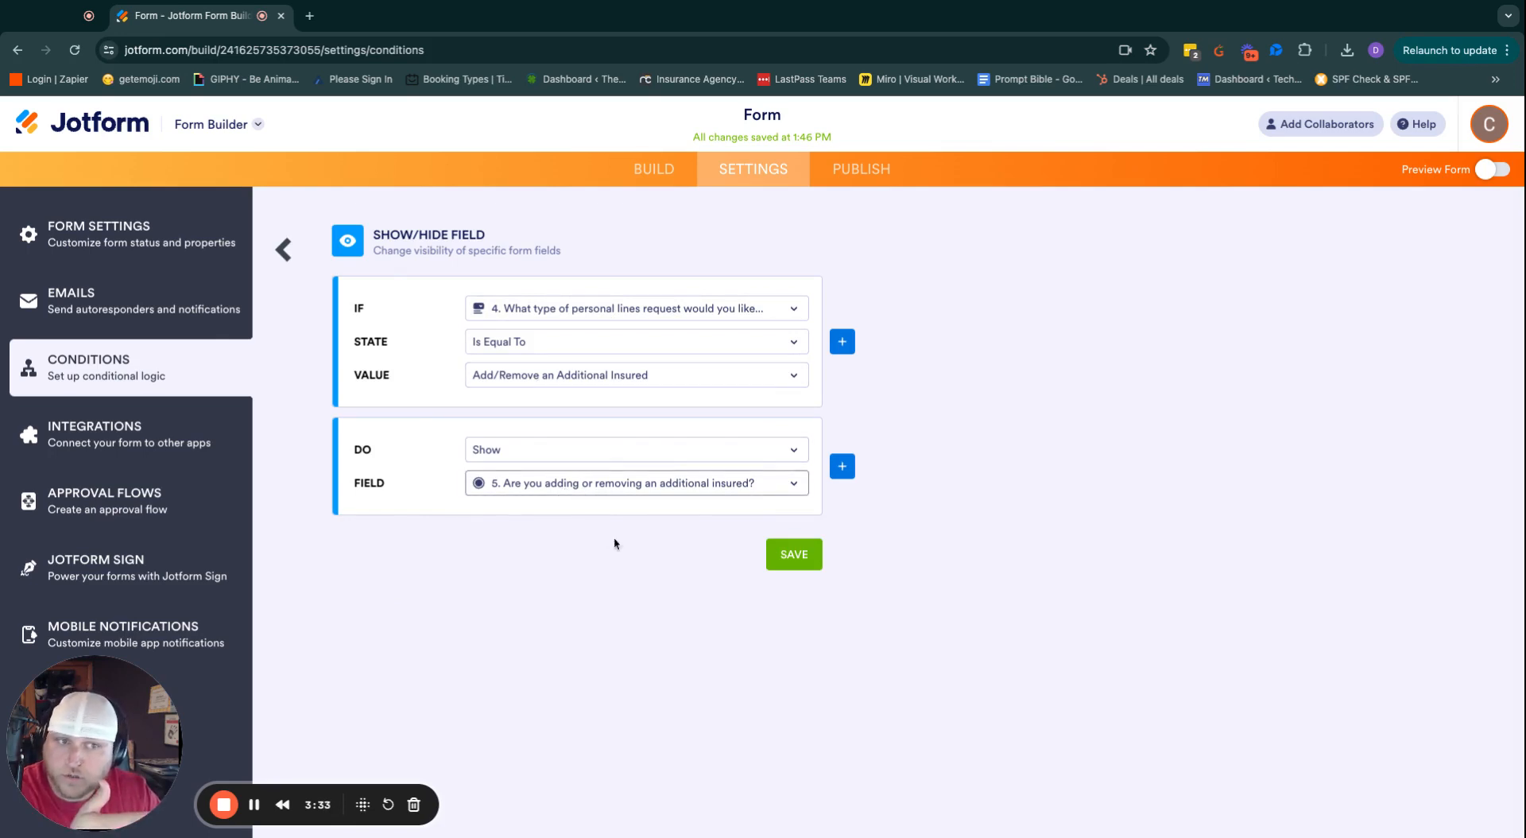
click(283, 250)
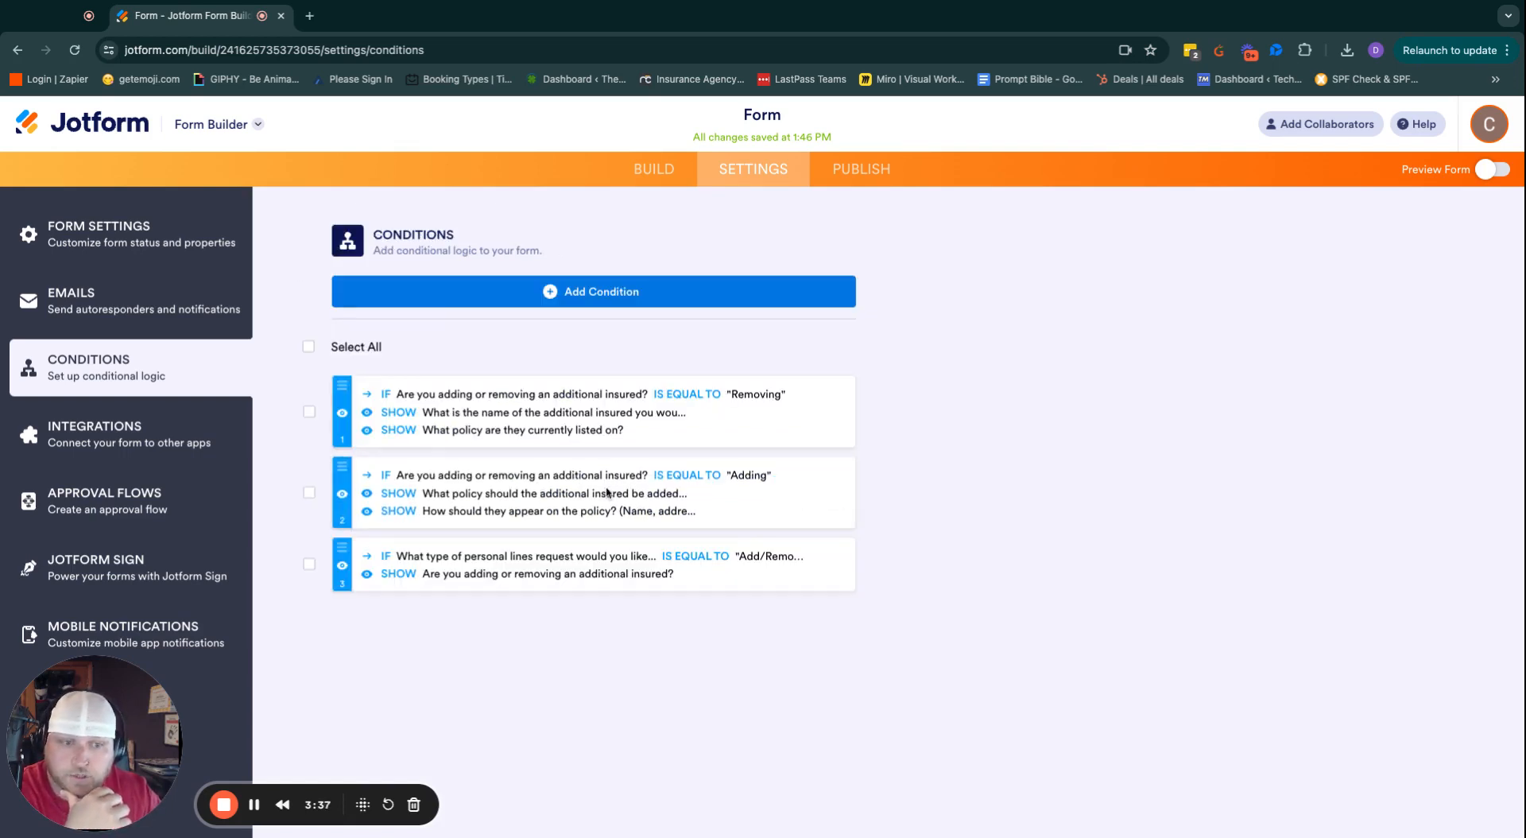
click(309, 491)
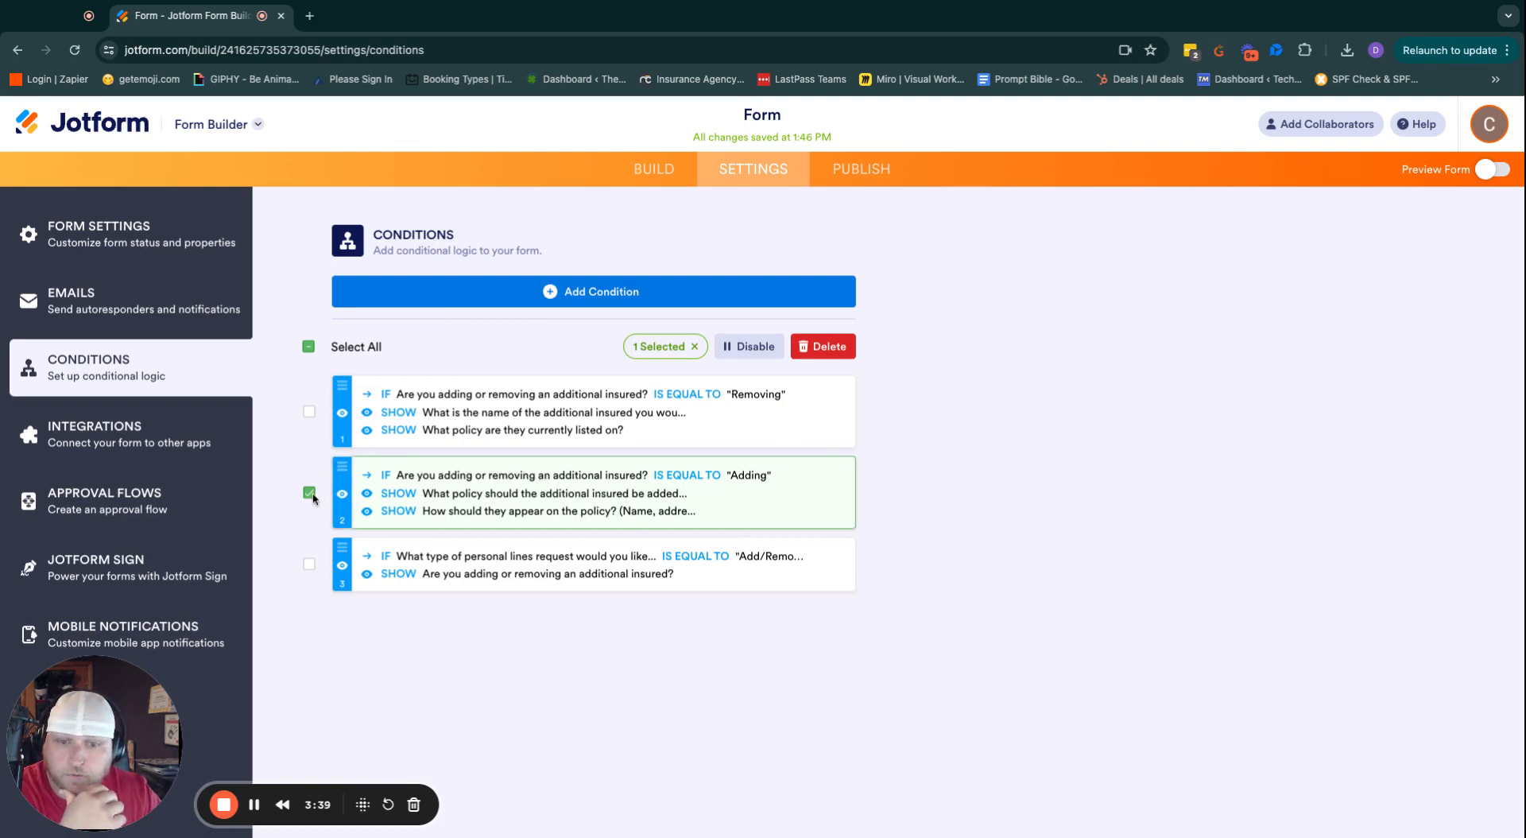
click(309, 492)
click(788, 492)
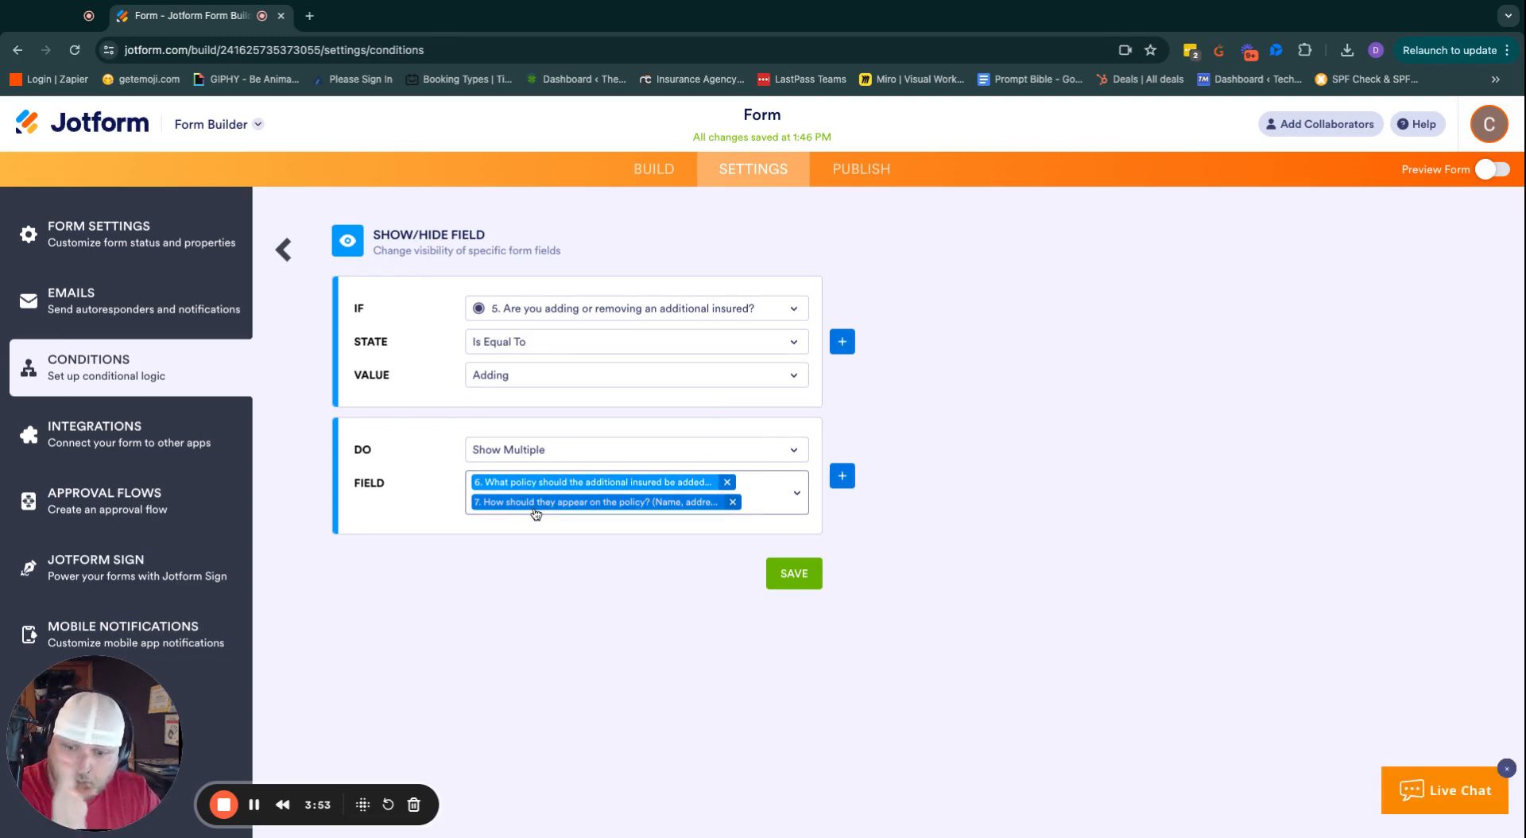
click(284, 251)
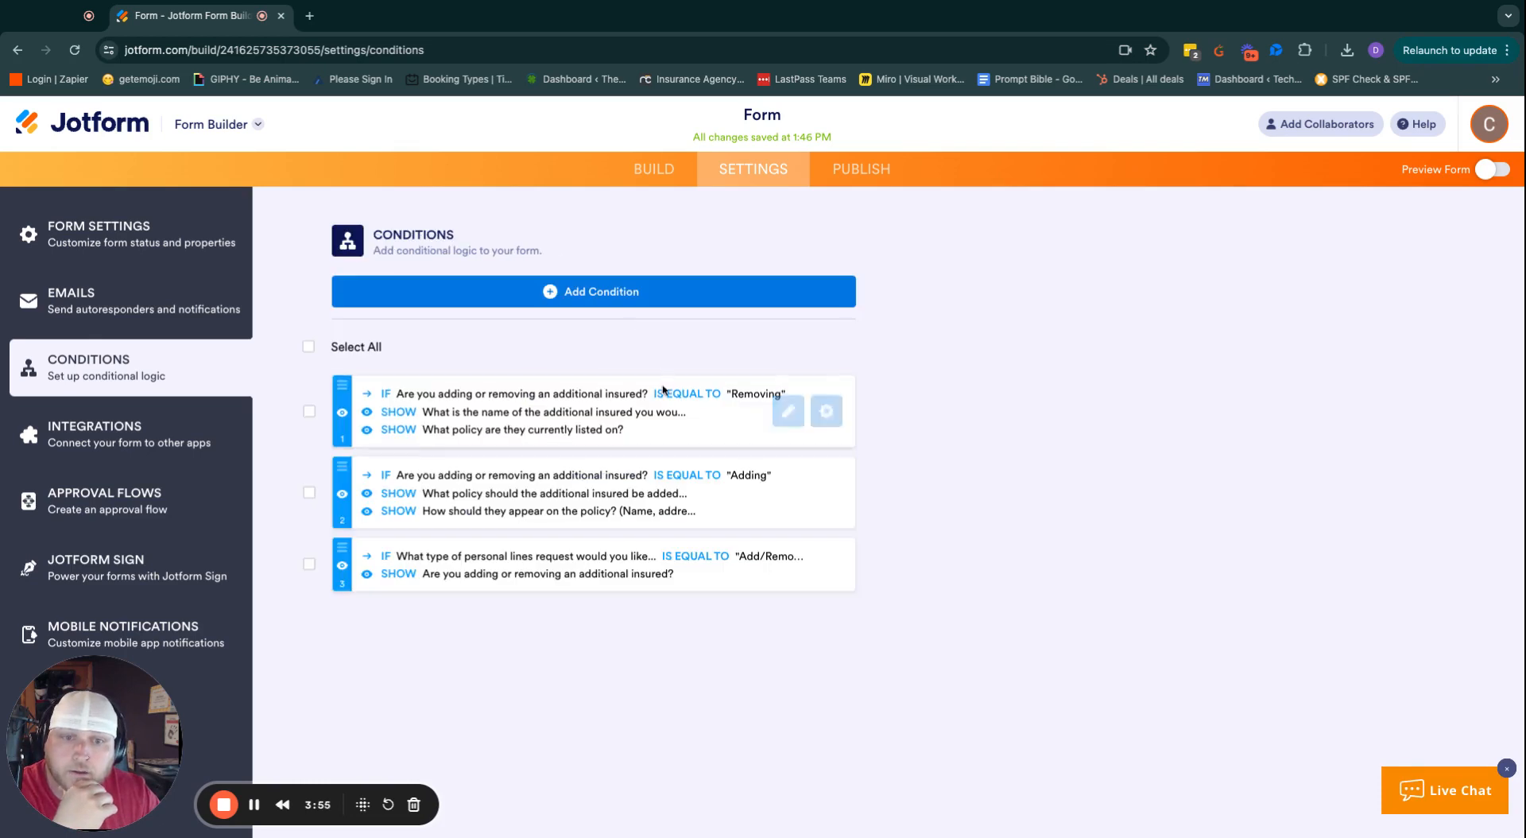
Review condition 1: field Is Equal To Removing, action Show Multiple, all left unchanged.
click(787, 410)
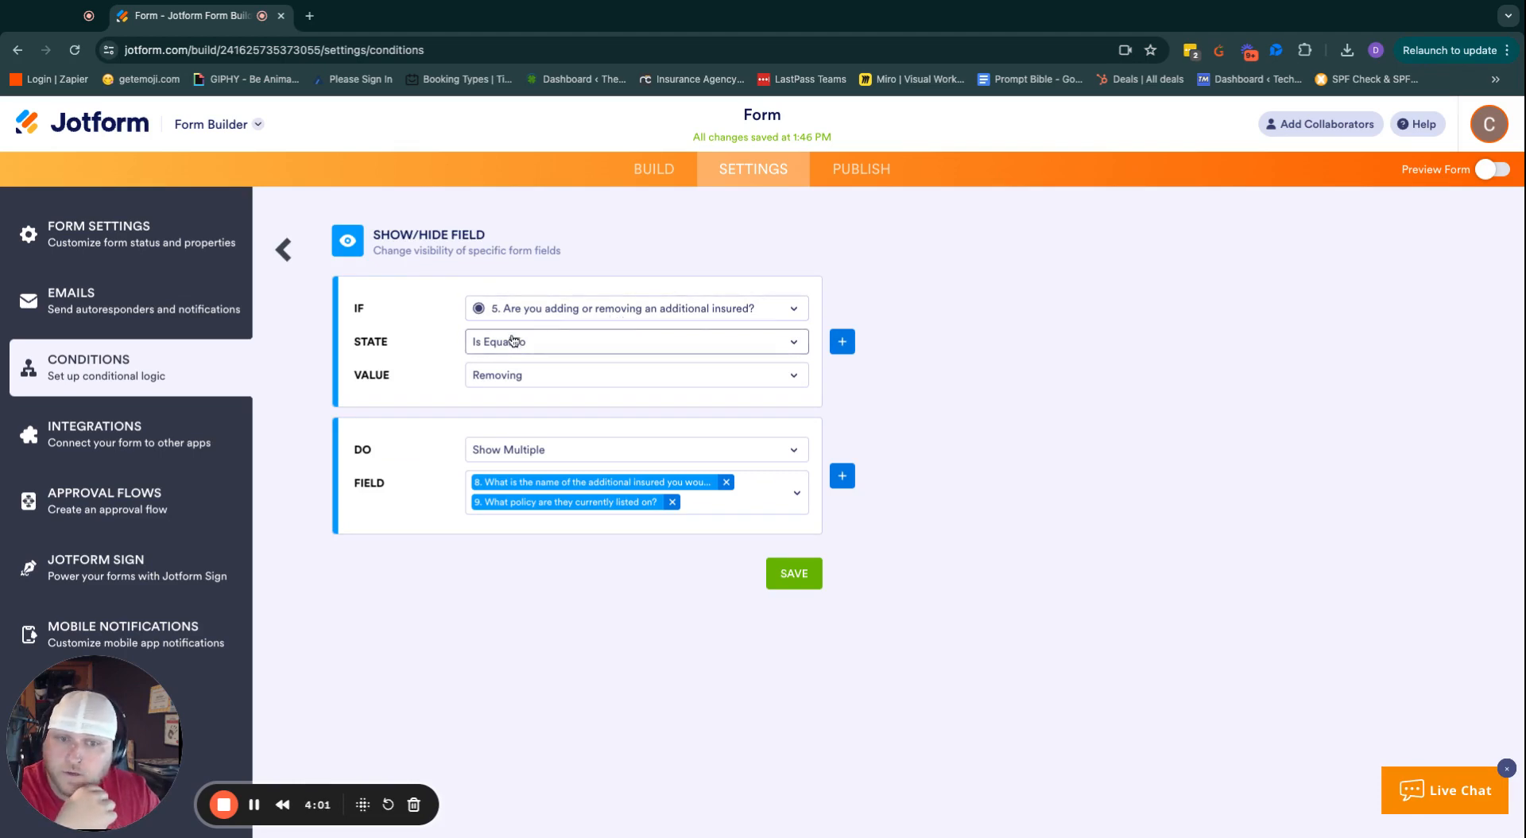
click(775, 312)
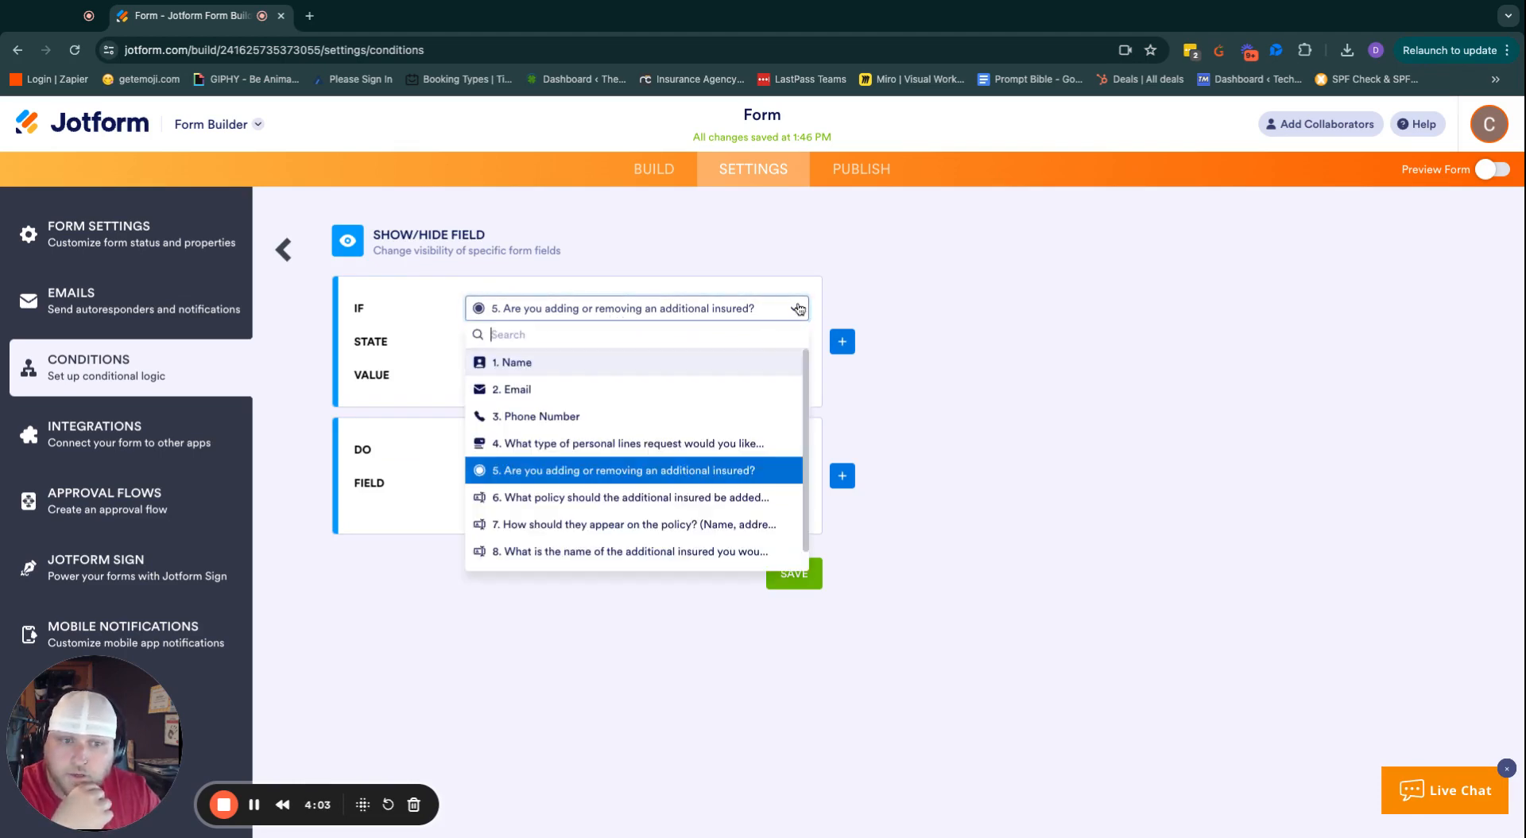
scroll(591, 501, down, 1)
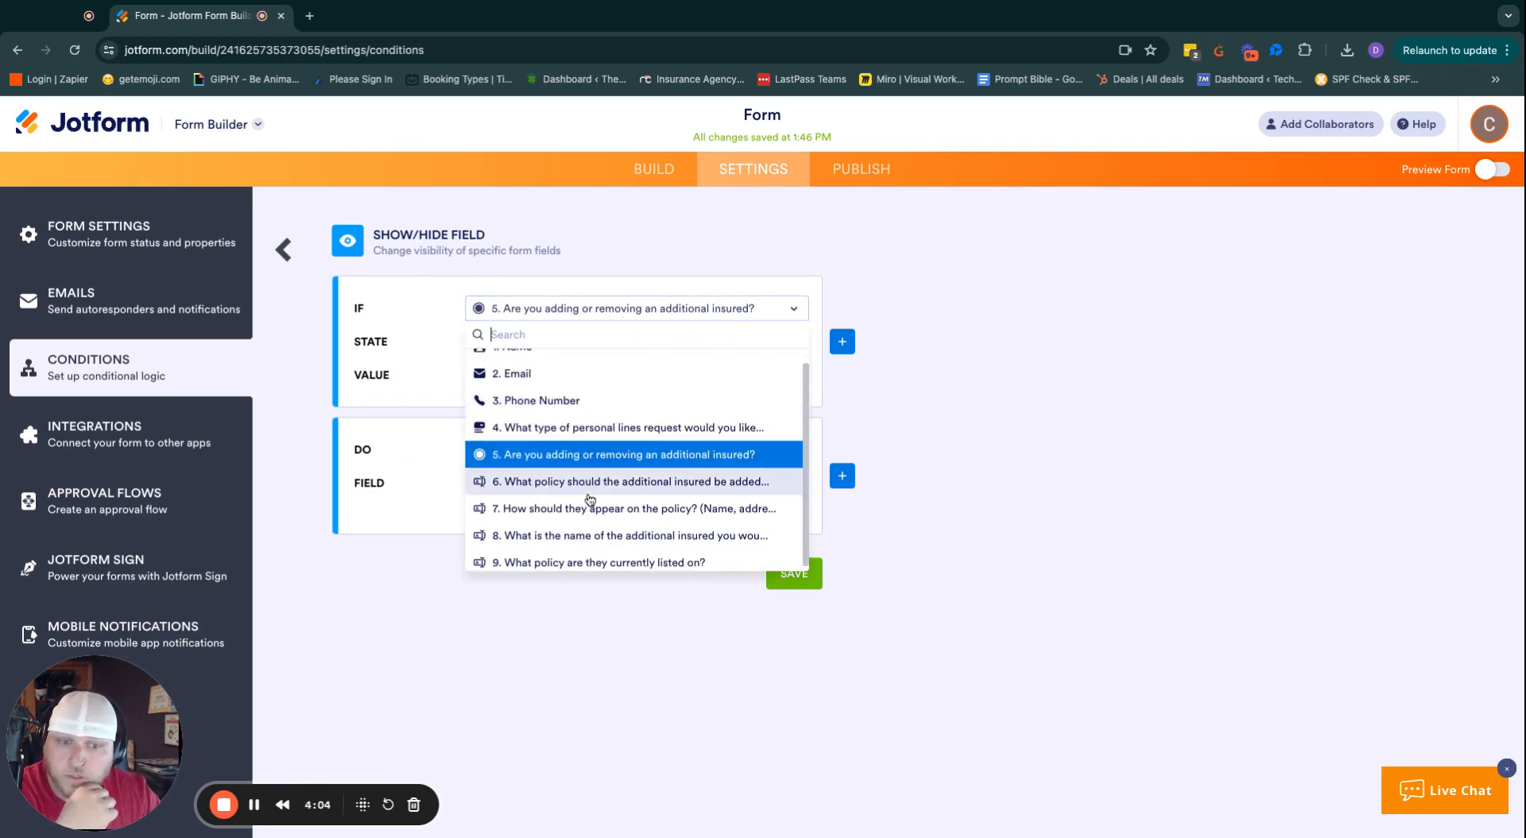
click(961, 443)
click(787, 332)
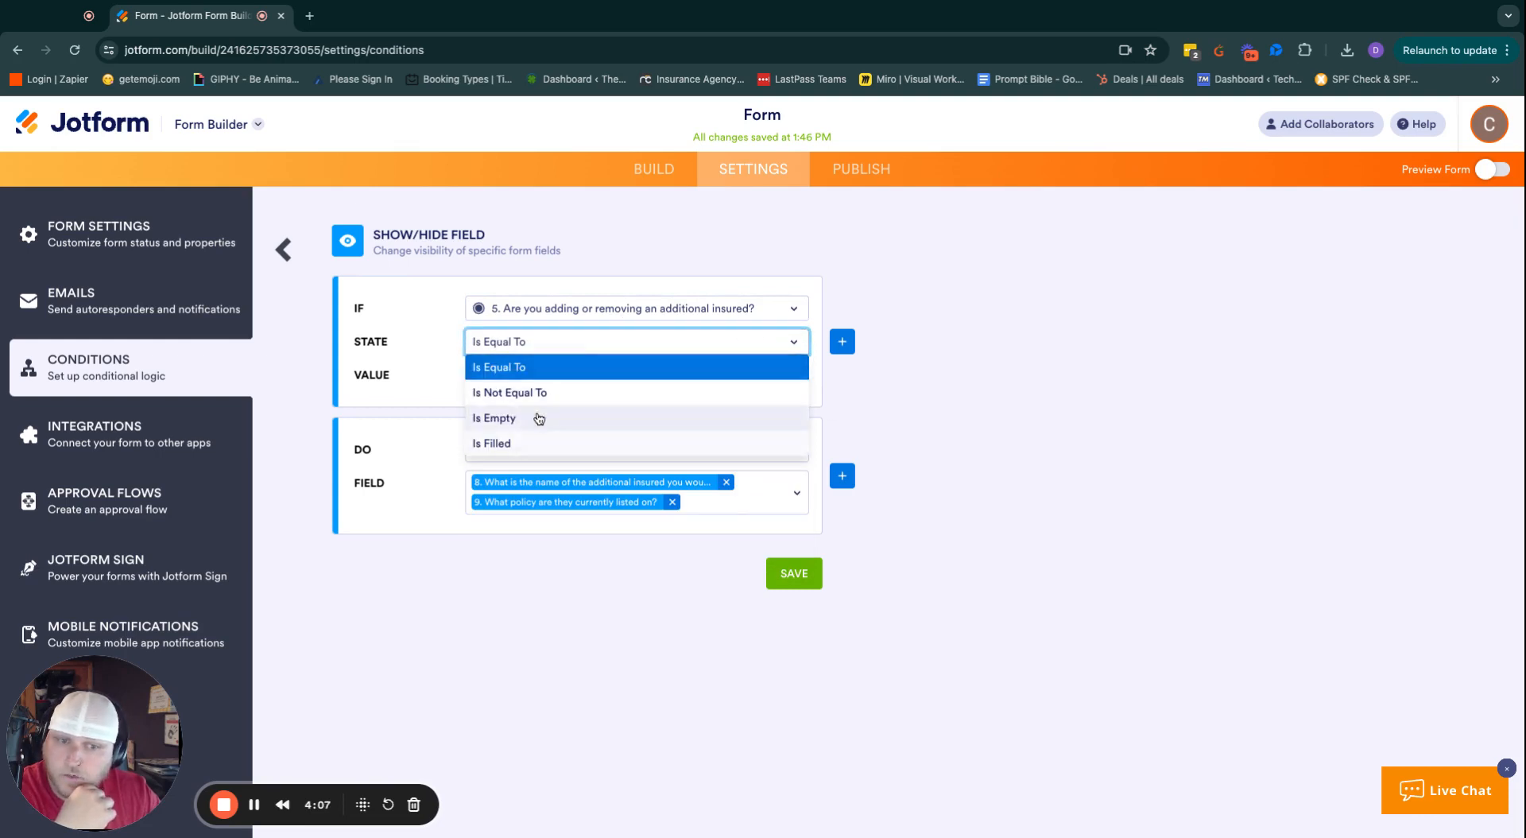
click(945, 410)
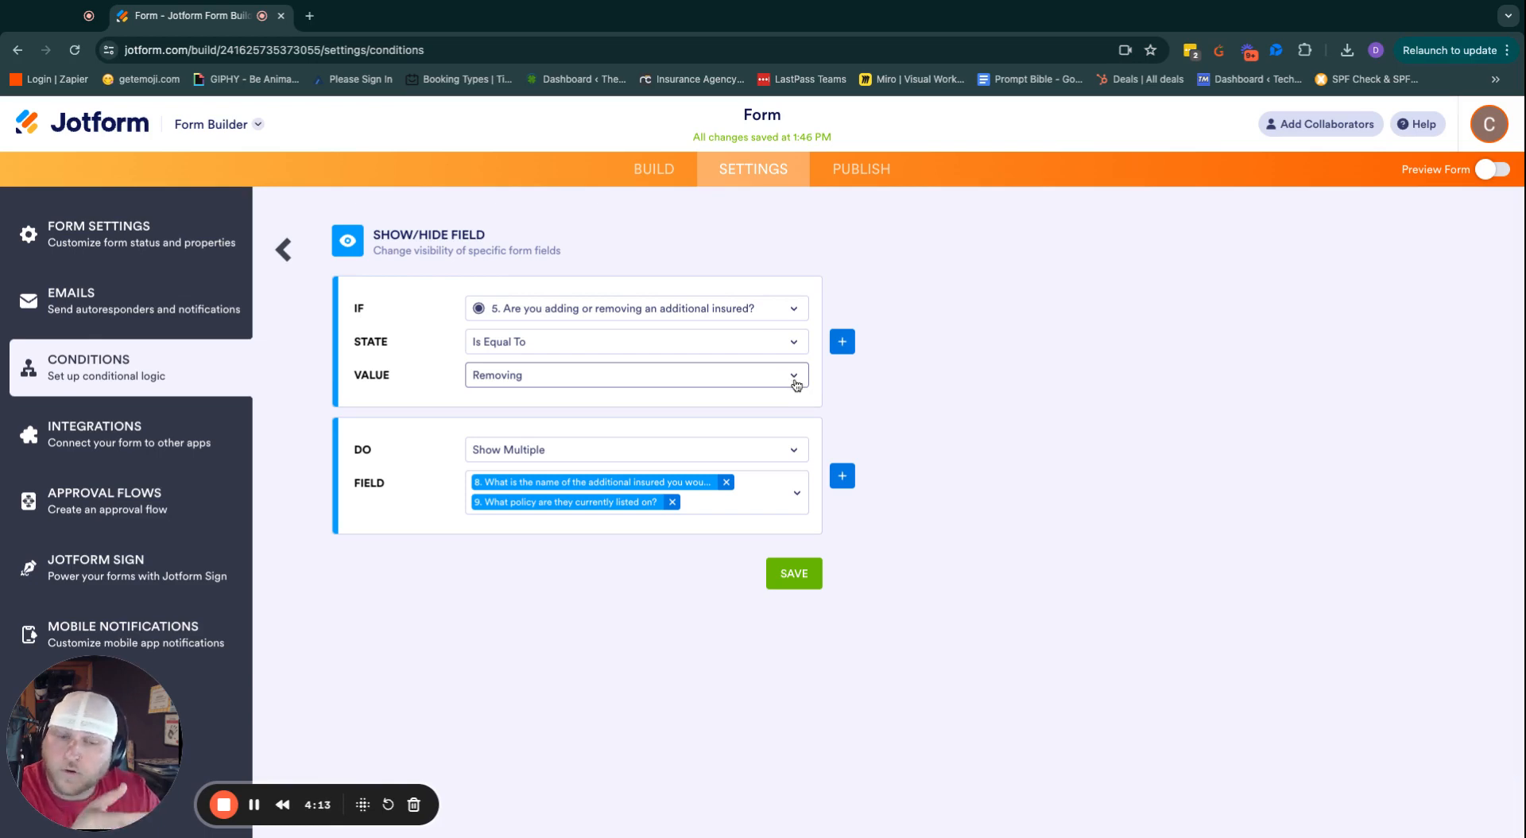
click(796, 384)
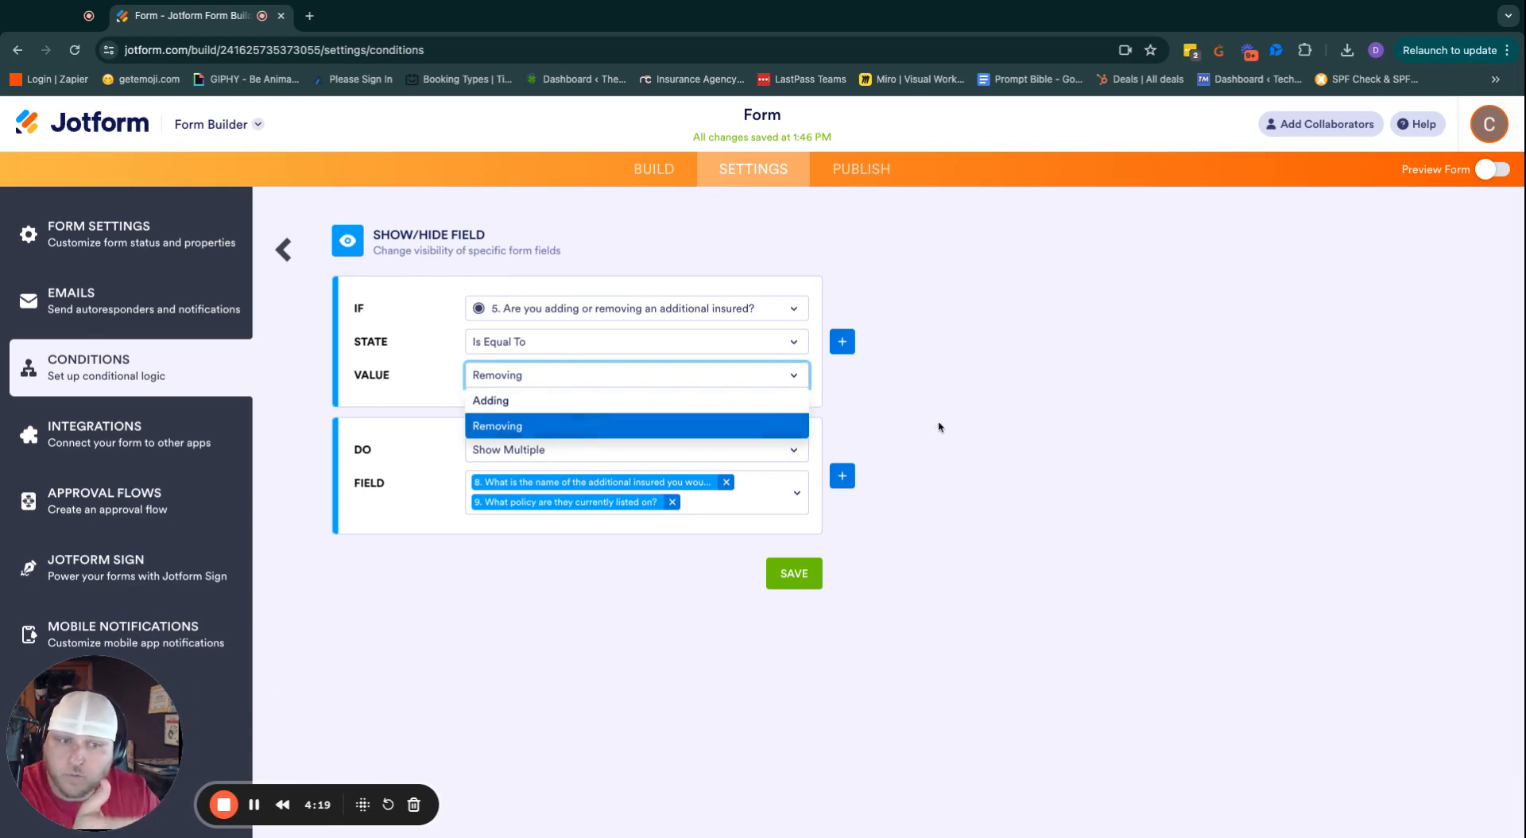
click(763, 433)
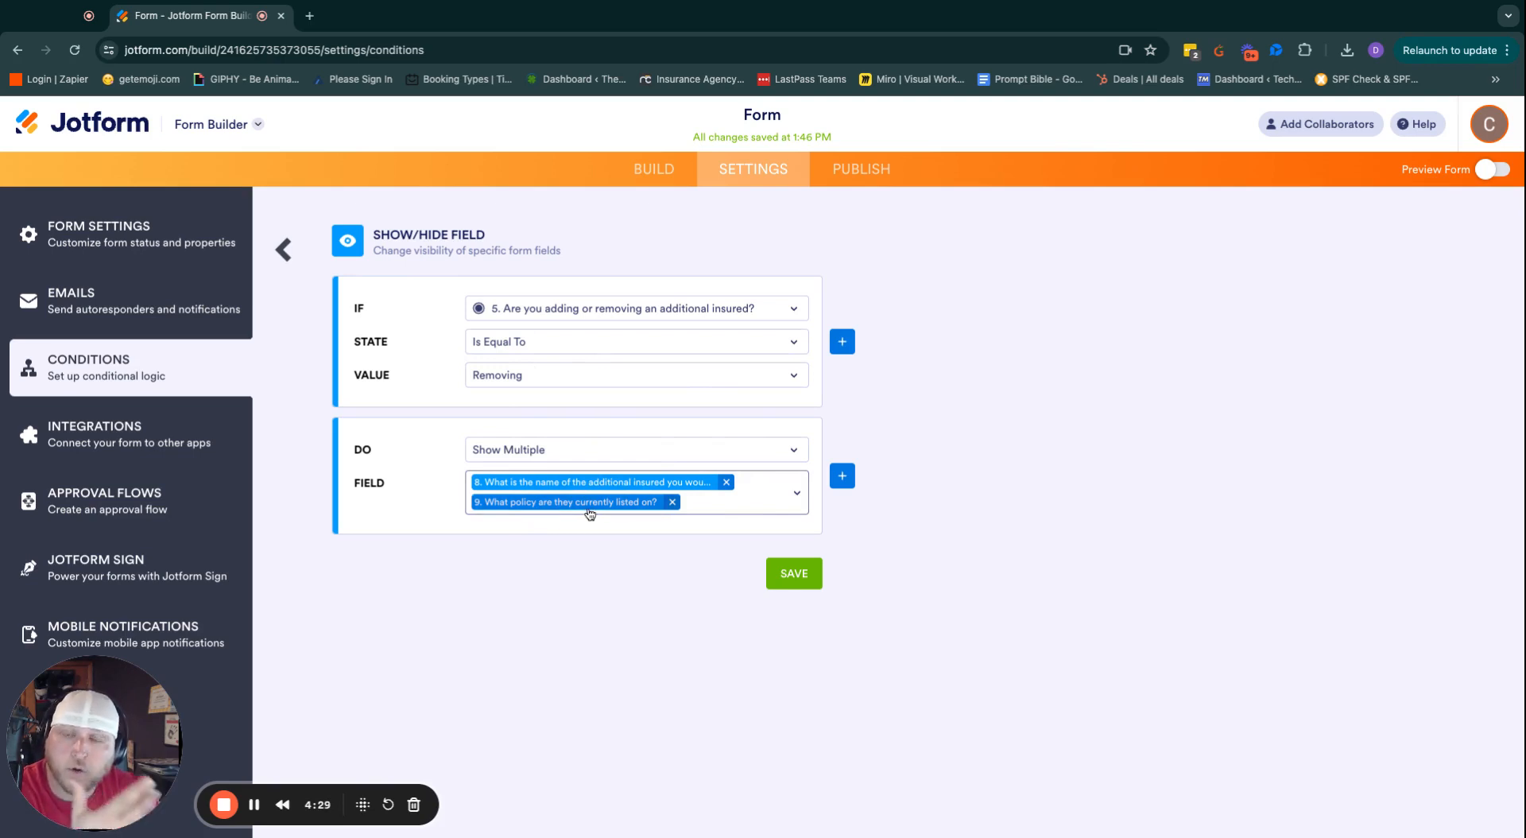
click(786, 453)
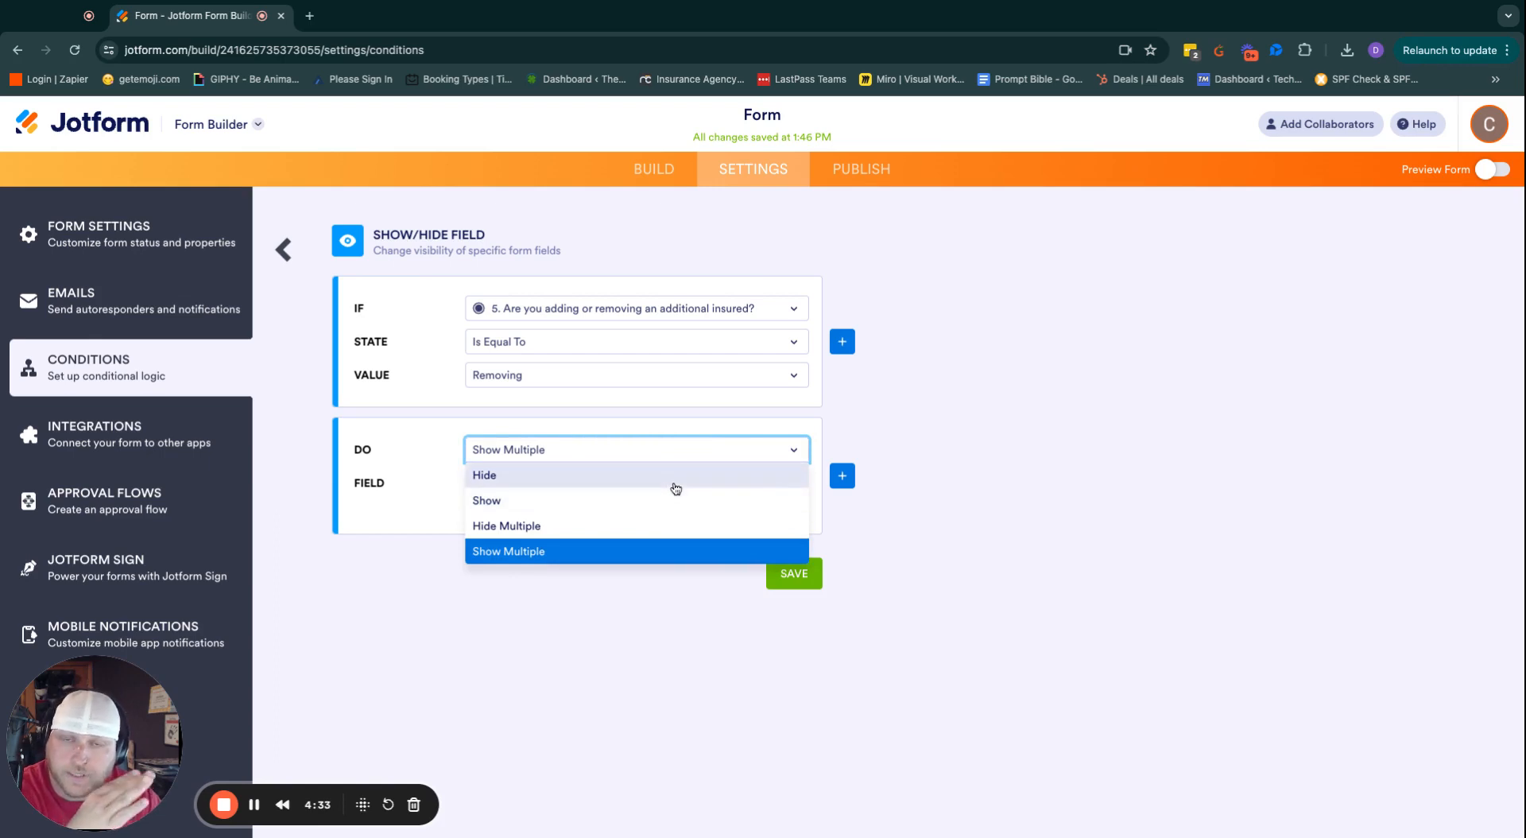
click(1033, 521)
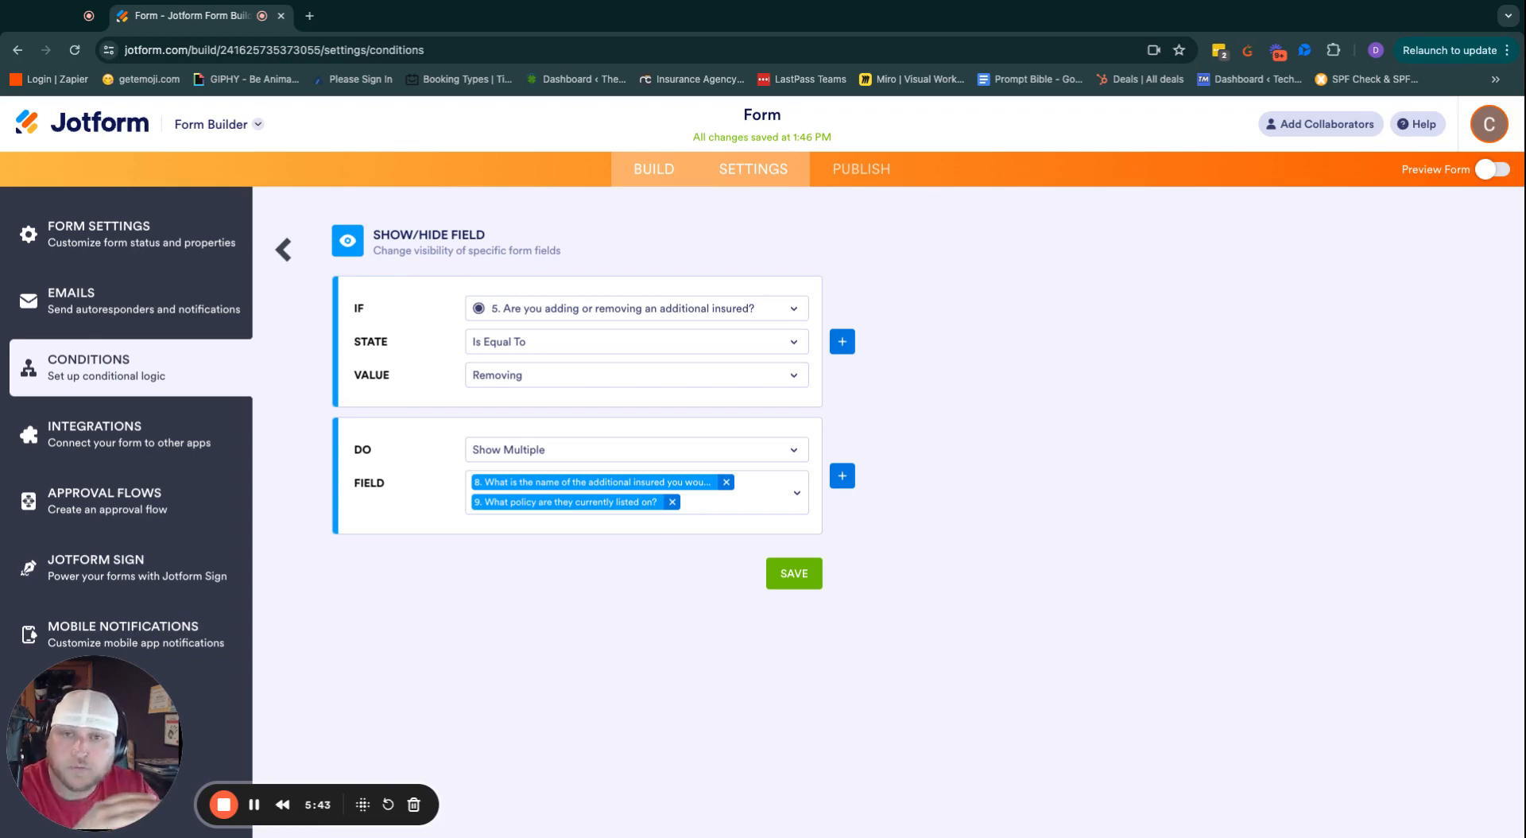
Switch to the Build tab to return to the form builder.
click(669, 178)
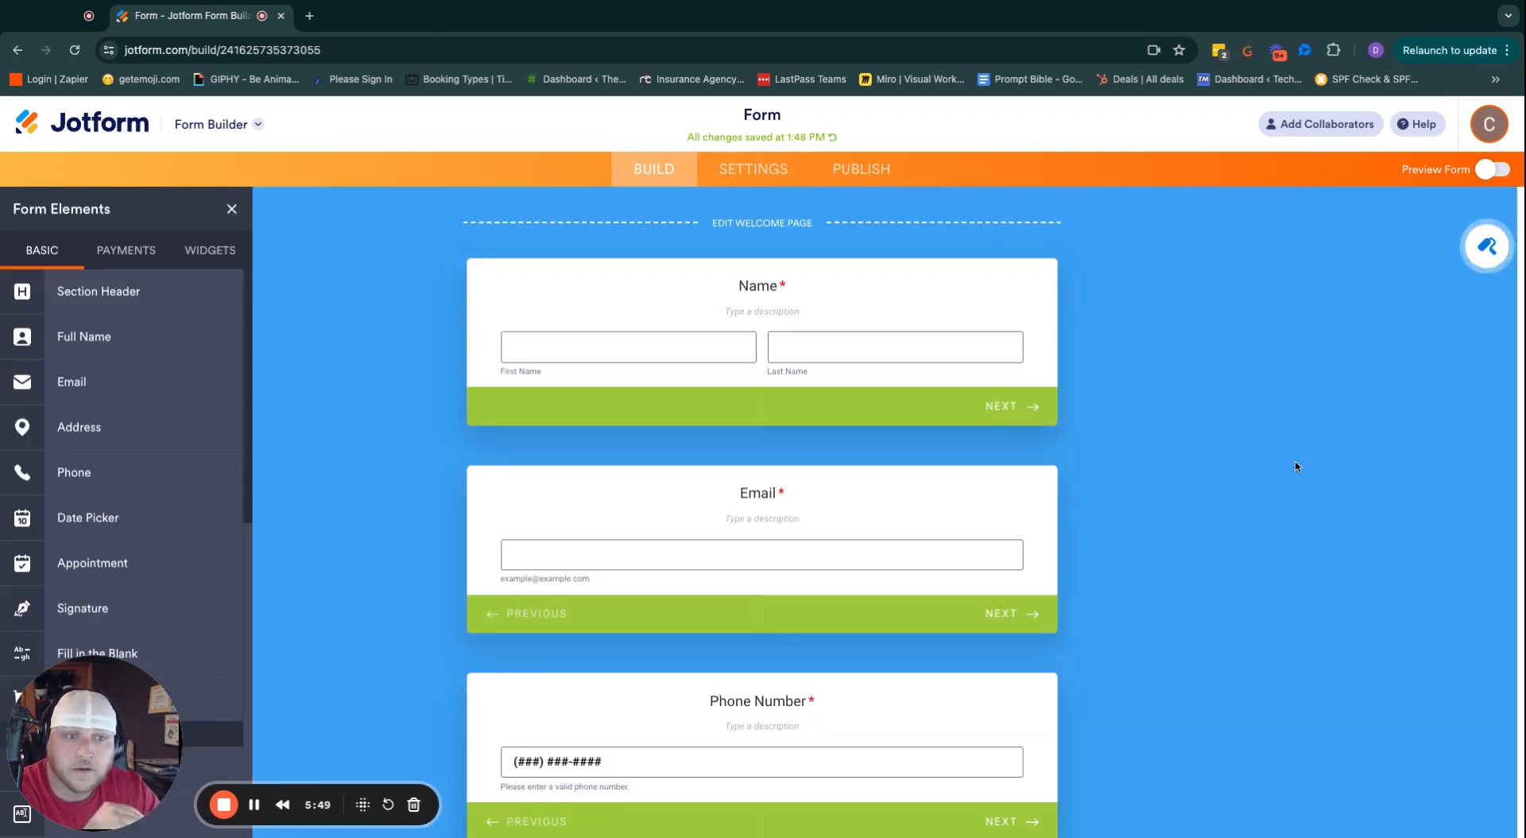